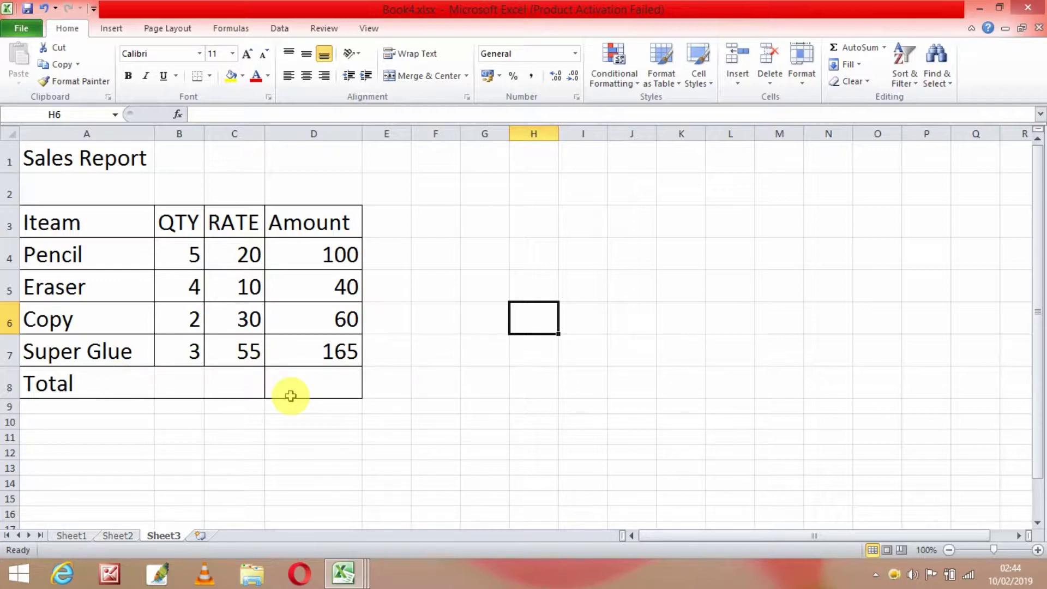
- Review the Amount formulas for Pencil, Eraser, Copy and Super Glue, then select Total cell D8
left_click(320, 262)
left_click(296, 295)
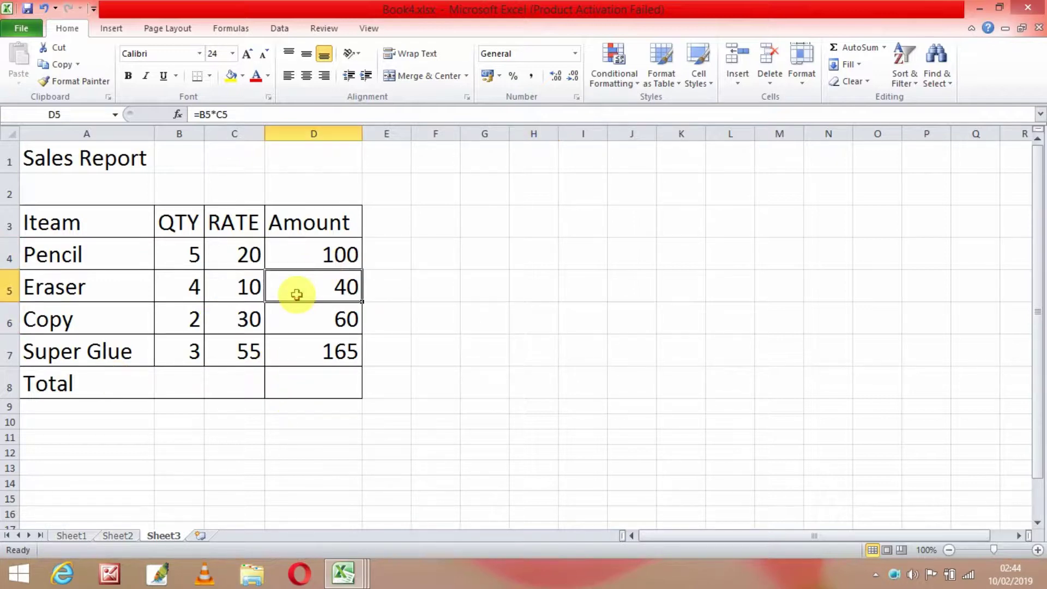
left_click(65, 245)
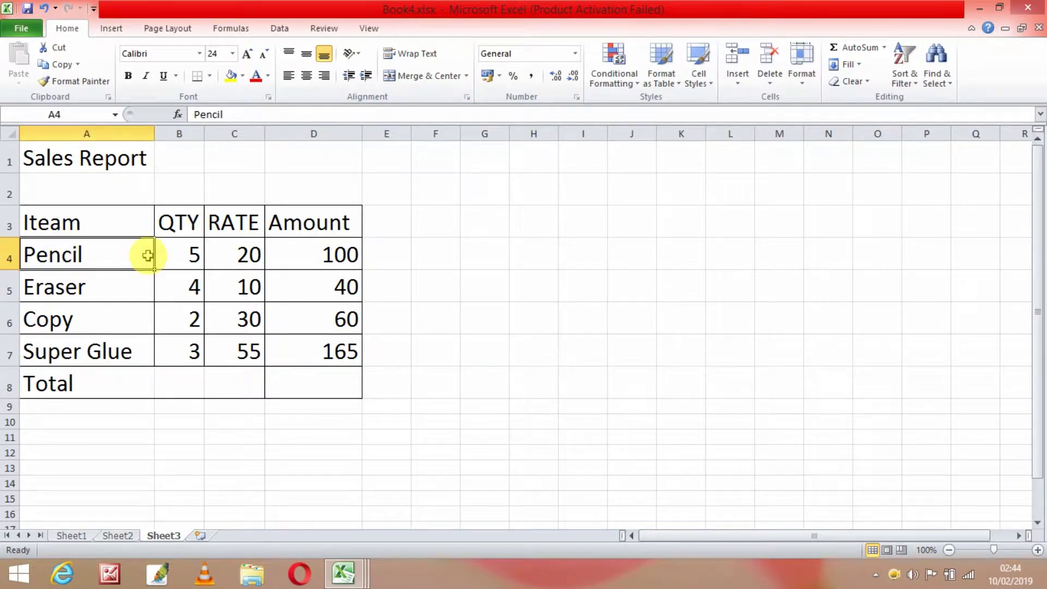
left_click(340, 263)
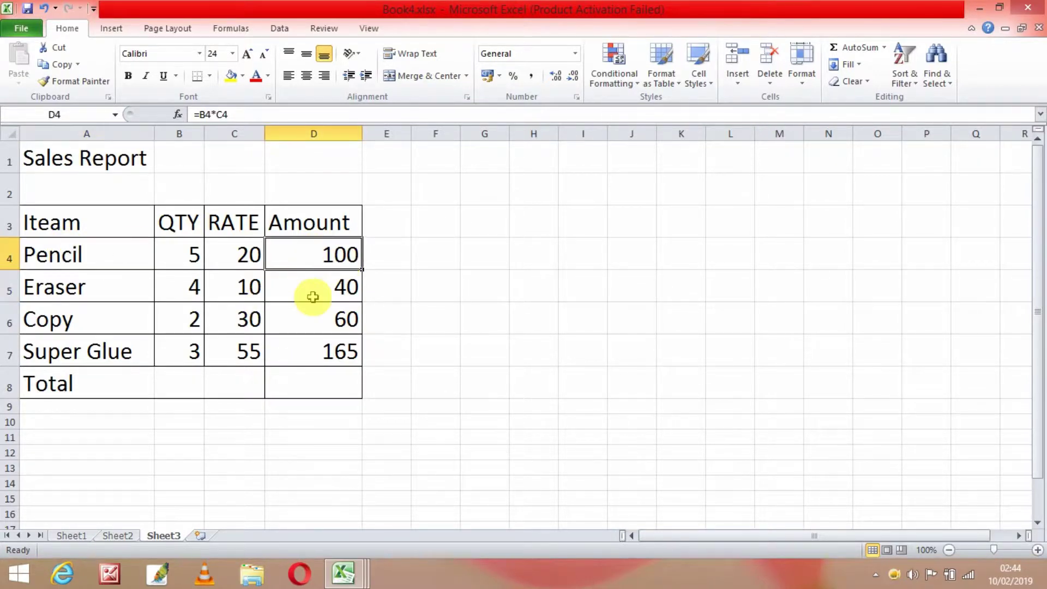
left_click(311, 294)
left_click(311, 318)
left_click(312, 347)
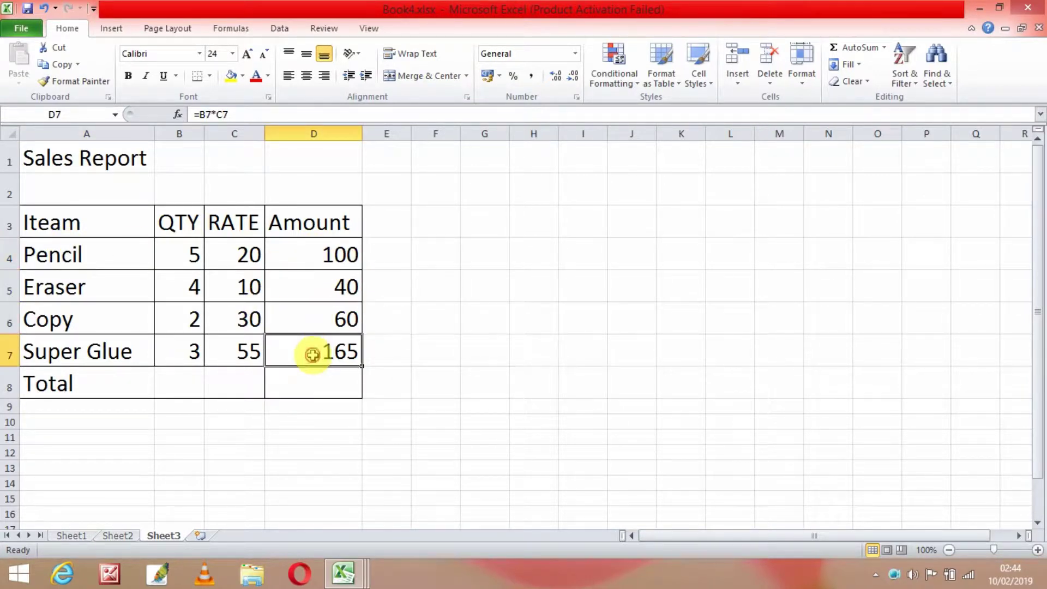
left_click(301, 384)
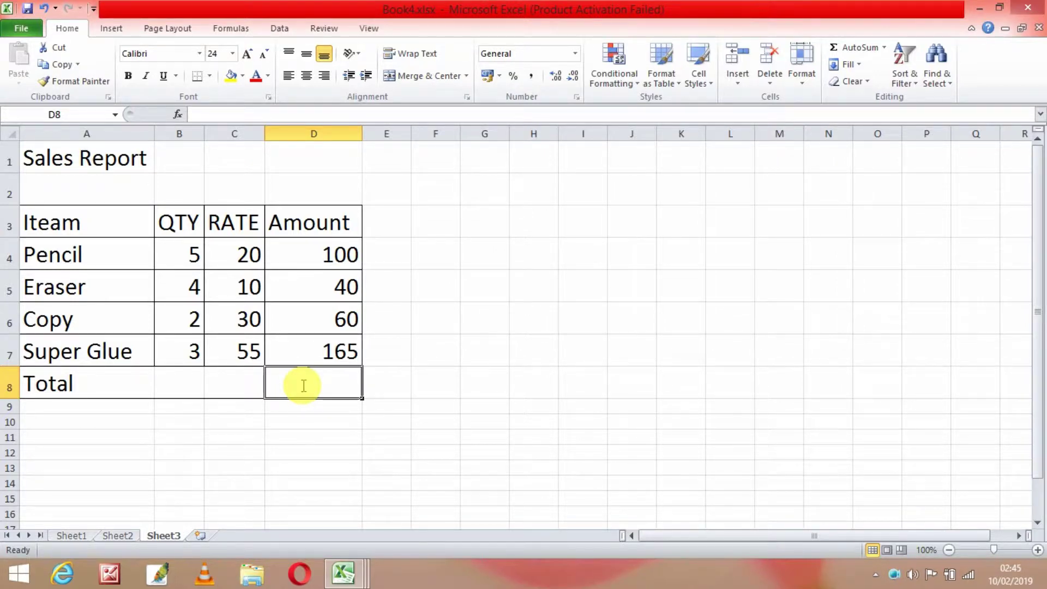
- Enter =SUM(D4:D7) in D8 and review the formula
type("=su")
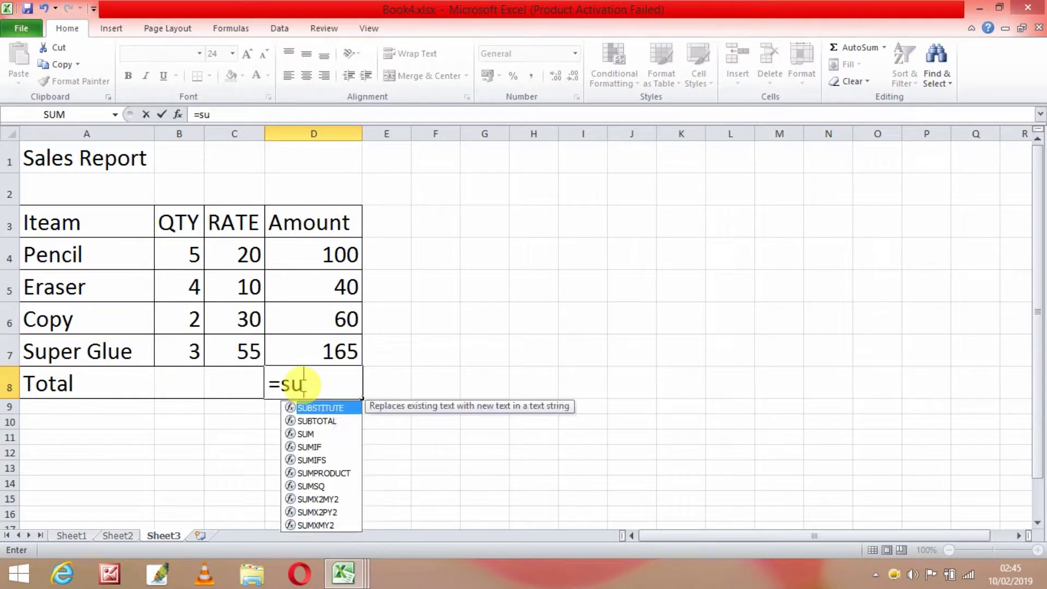
type("m(")
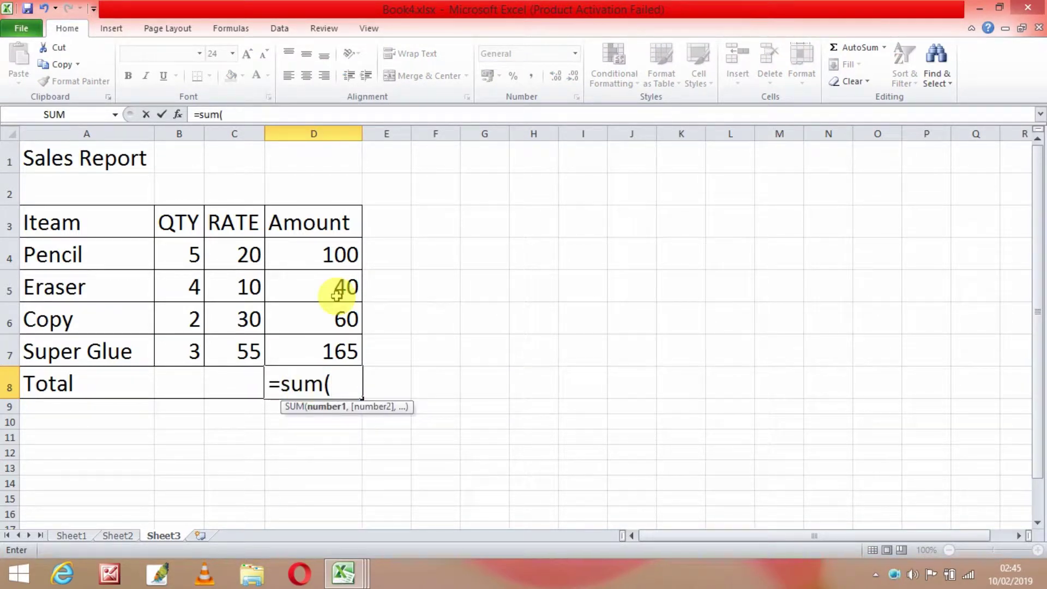
type("d")
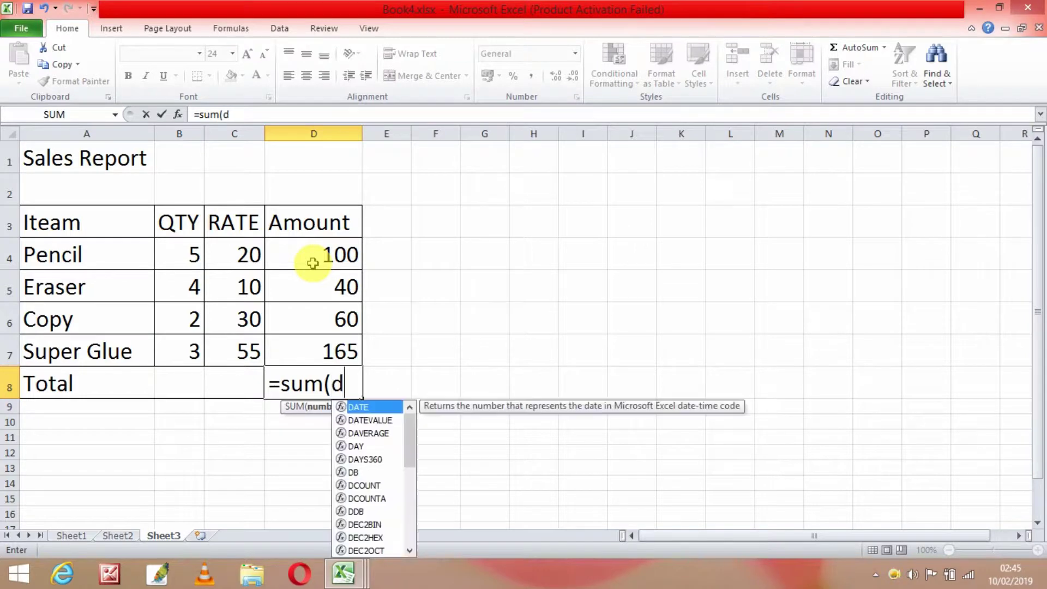
type("4:")
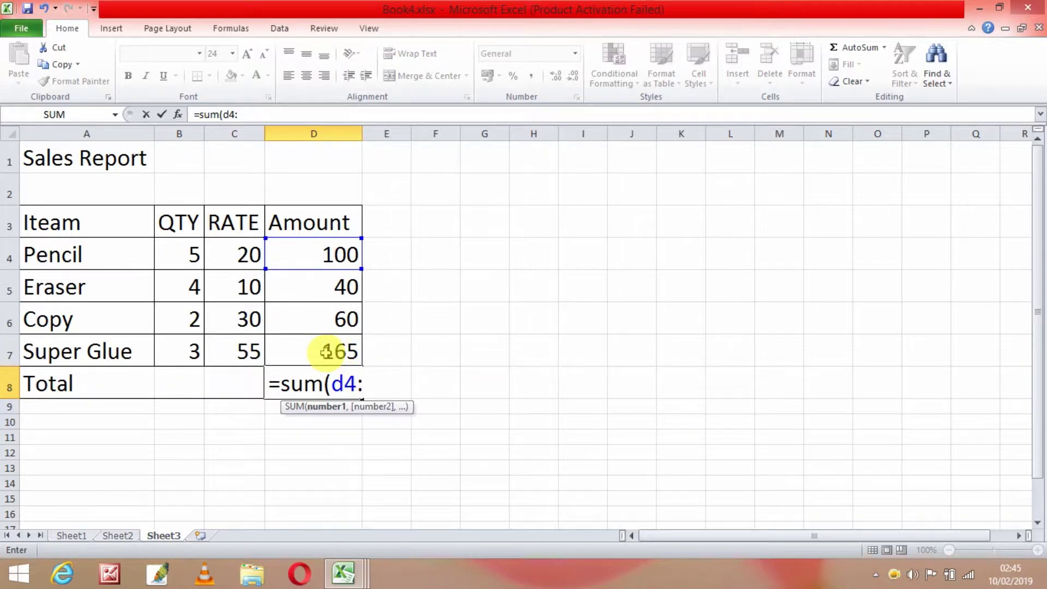
type("d7")
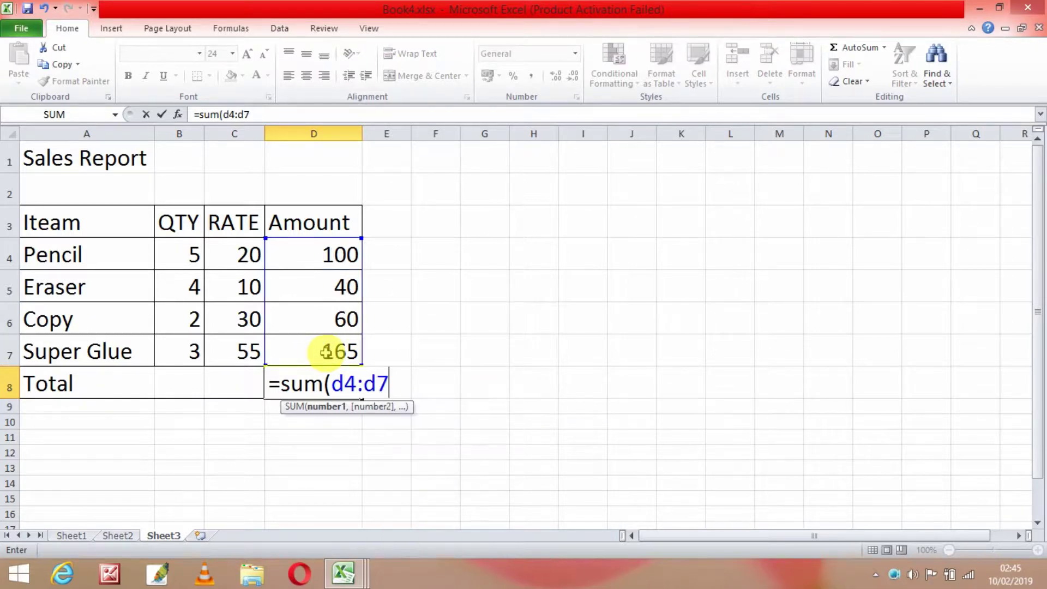
type(")")
key("Return")
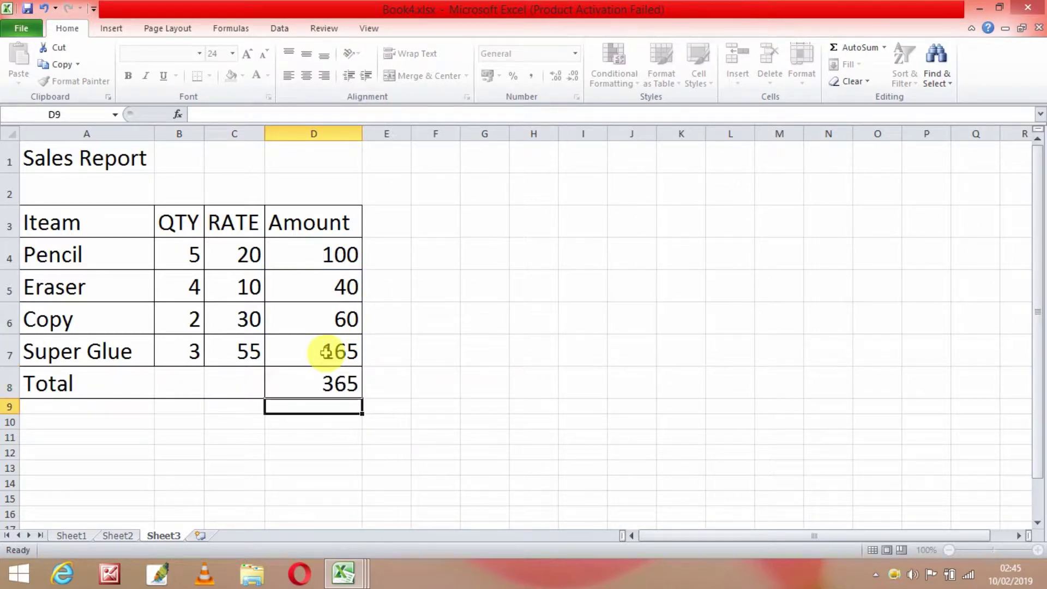
left_click(338, 383)
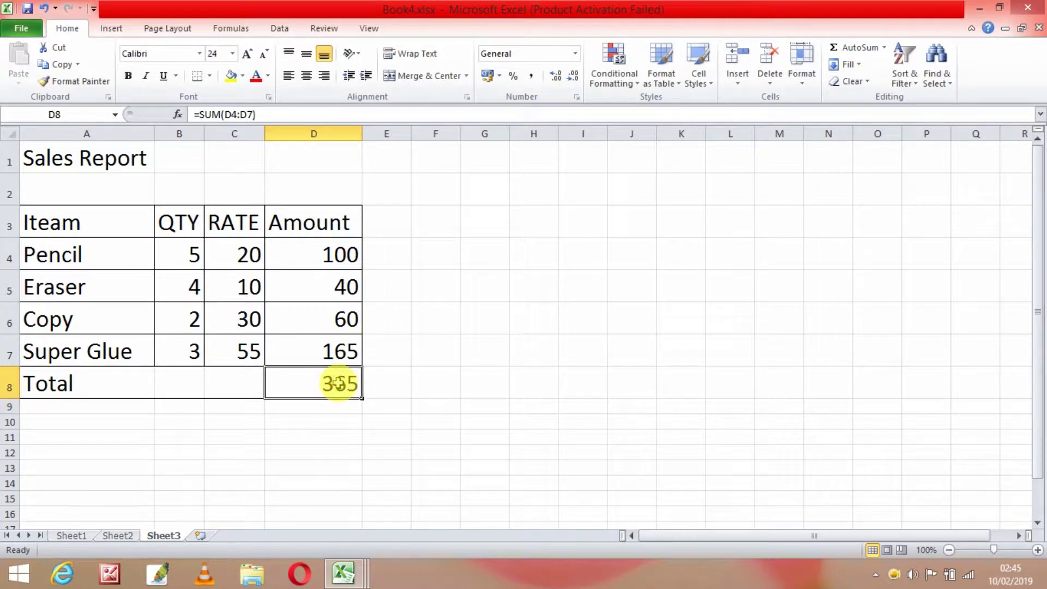
left_click(279, 113)
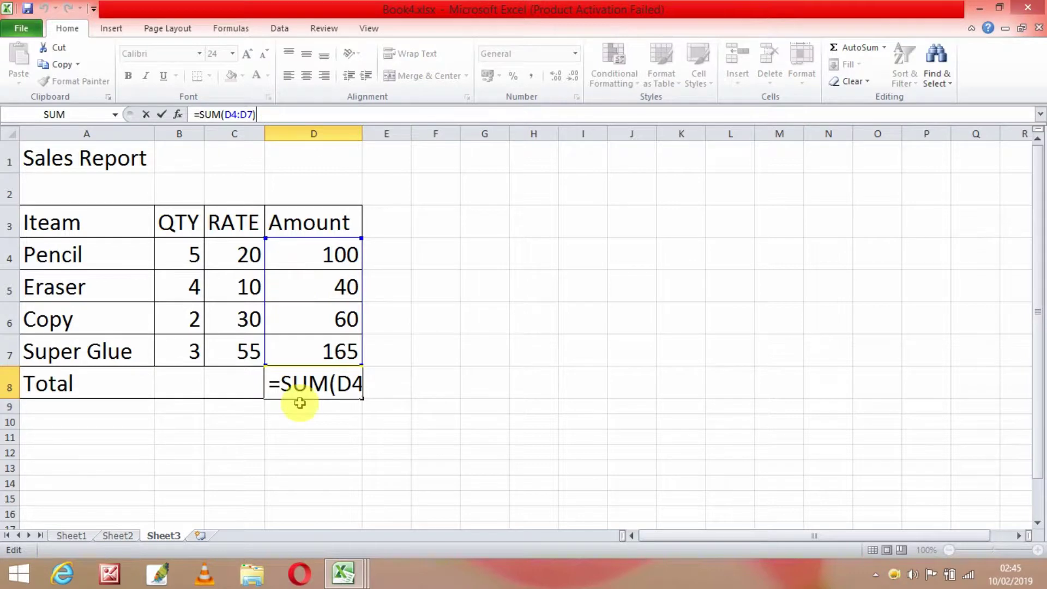
key("Return")
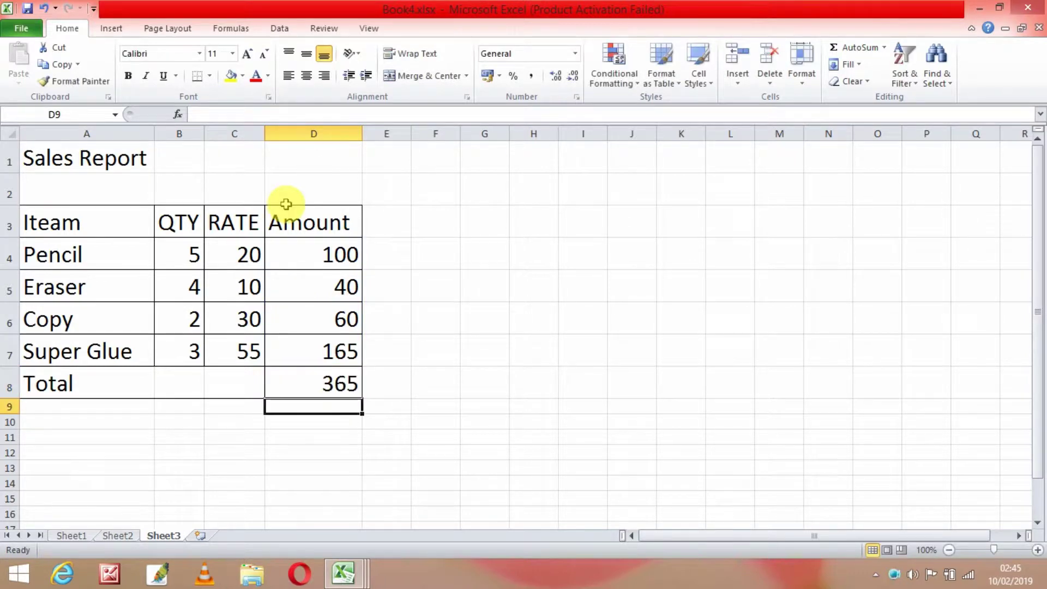
left_click(318, 383)
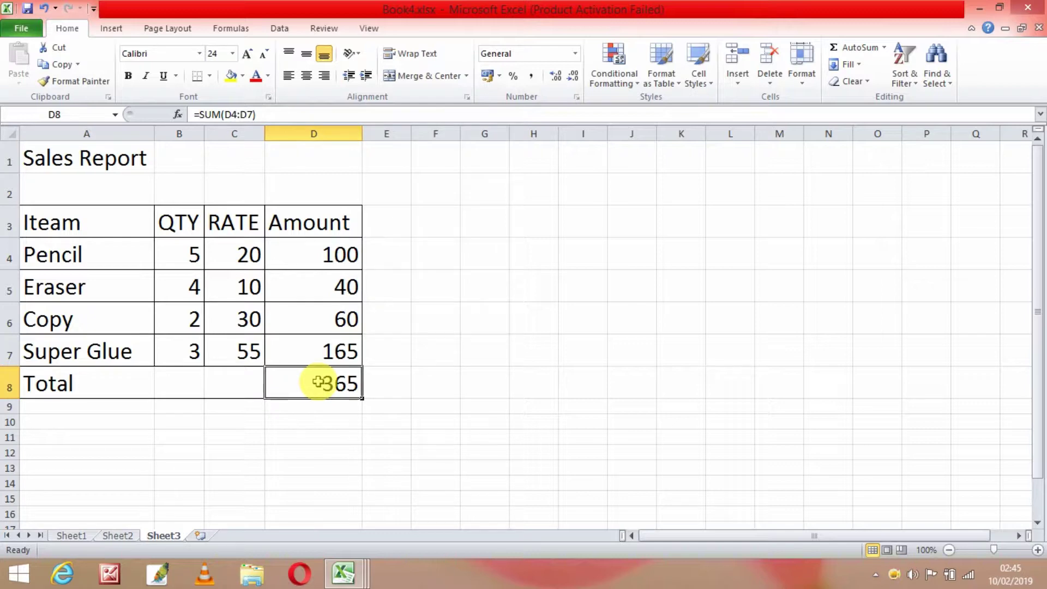
- Clear the SUM formula from D8 and browse the Amount cells D4:D7
key("Delete")
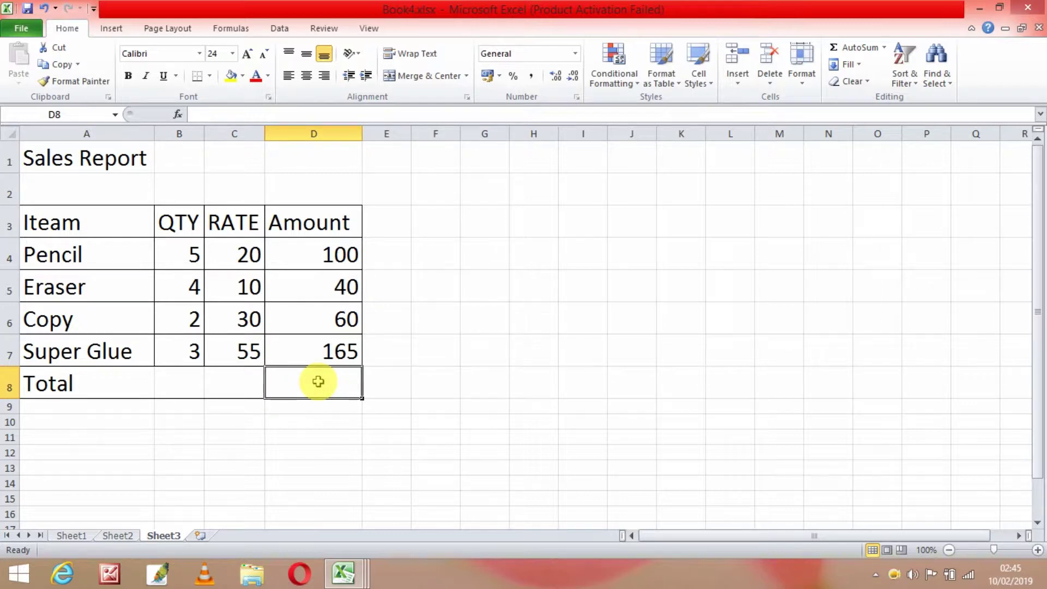
left_click(320, 255)
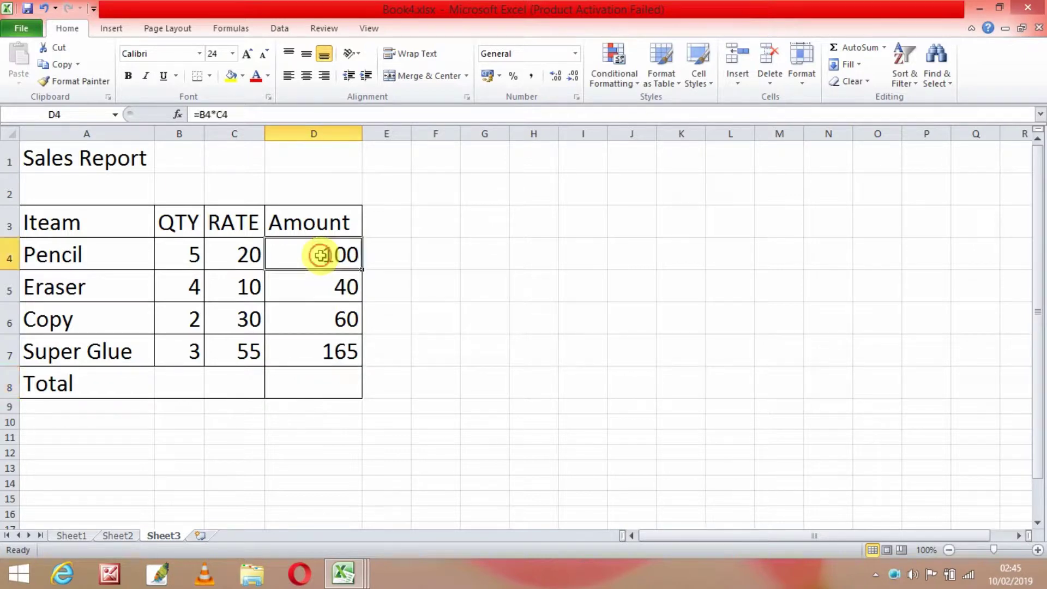
key("Down")
key("Down")
key("Down")
key("Up")
key("Up")
key("Up")
key("Down")
key("Down")
key("Down")
key("Up")
key("Up")
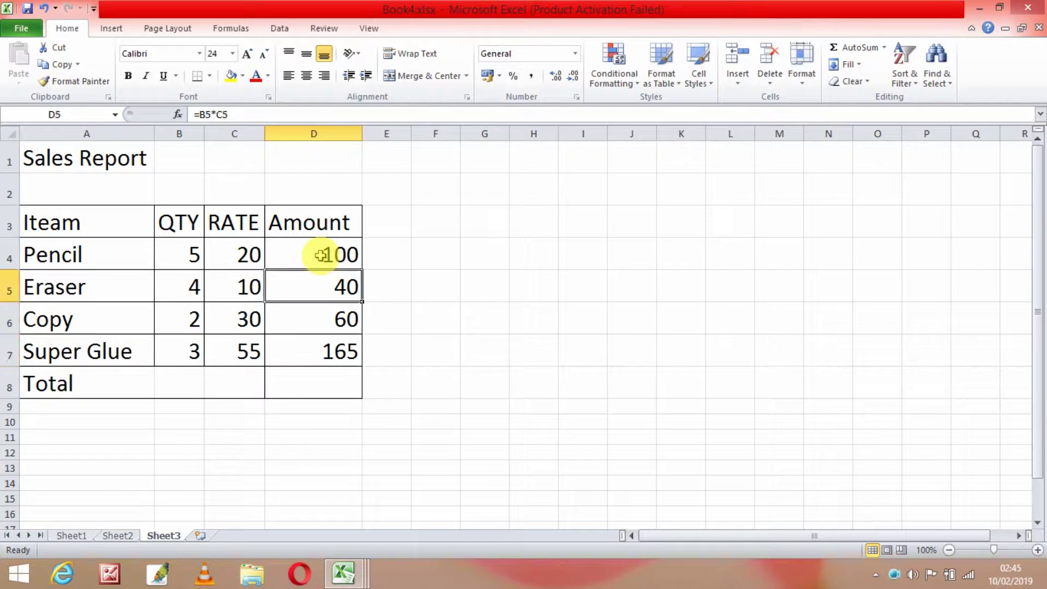
key("Down")
key("Down")
key("Down")
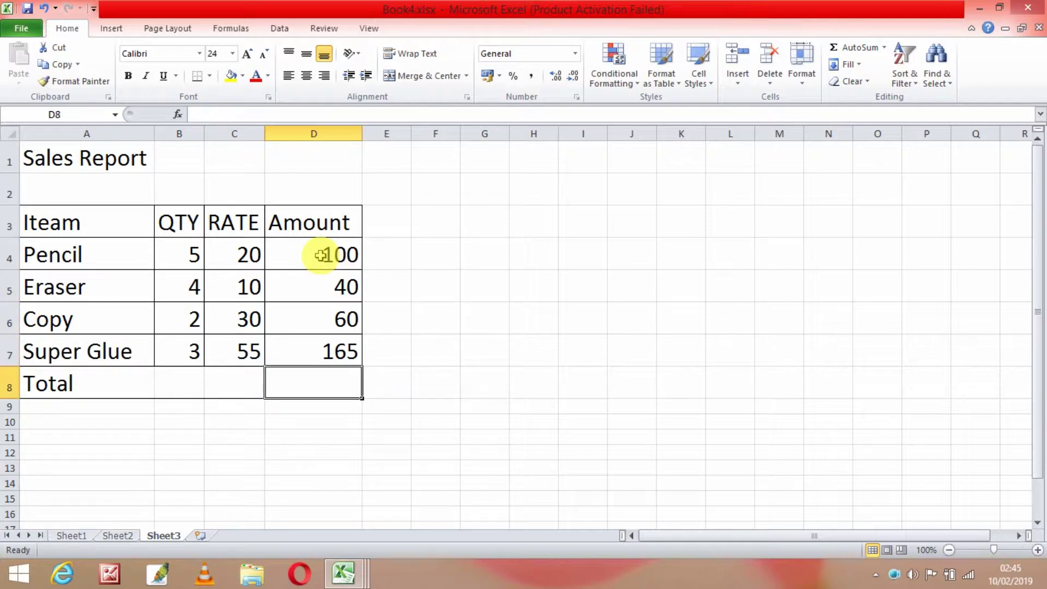
- Enter =MIN(D4:D7) in D8, returning the smallest amount, 40
type("=m")
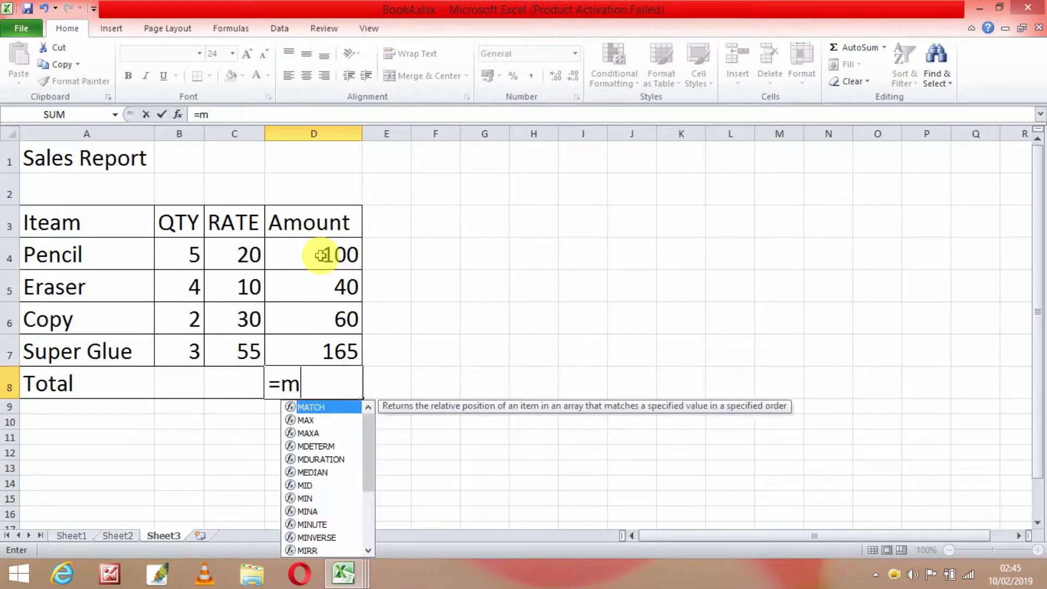
type("in(")
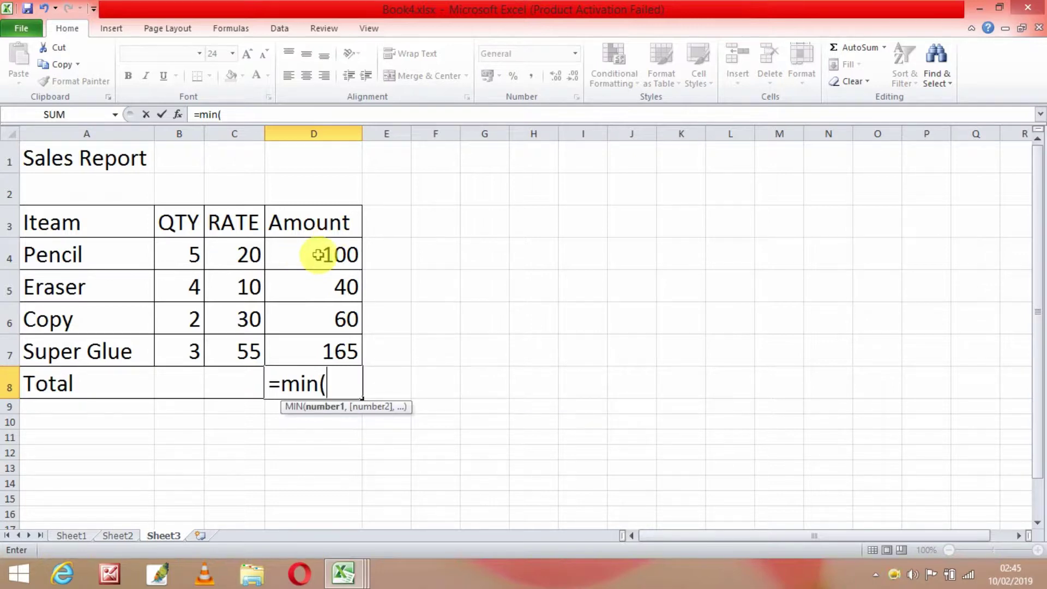
type("d4:")
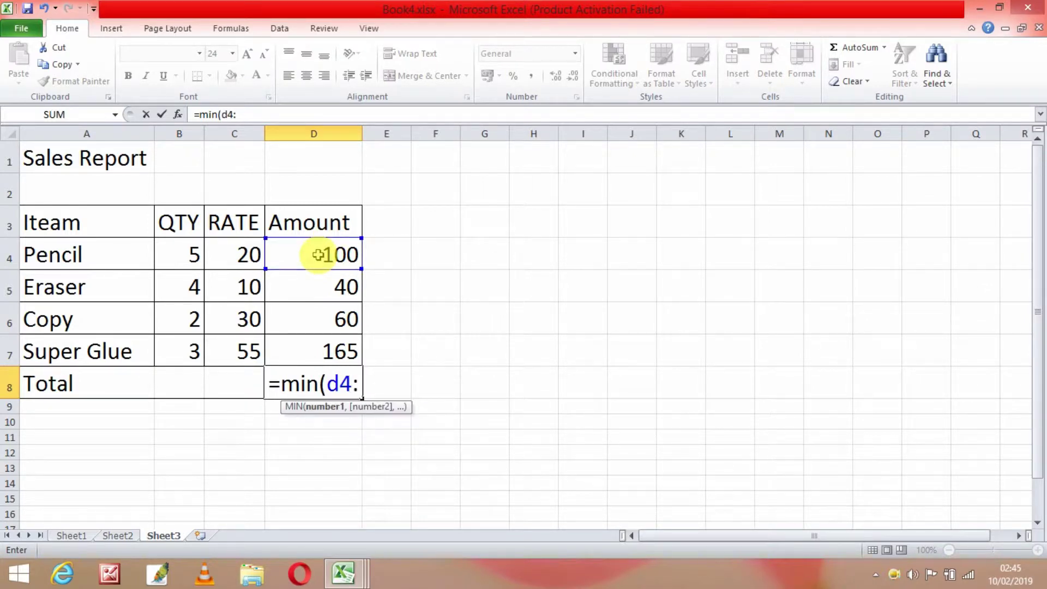
type("d7")
type(")")
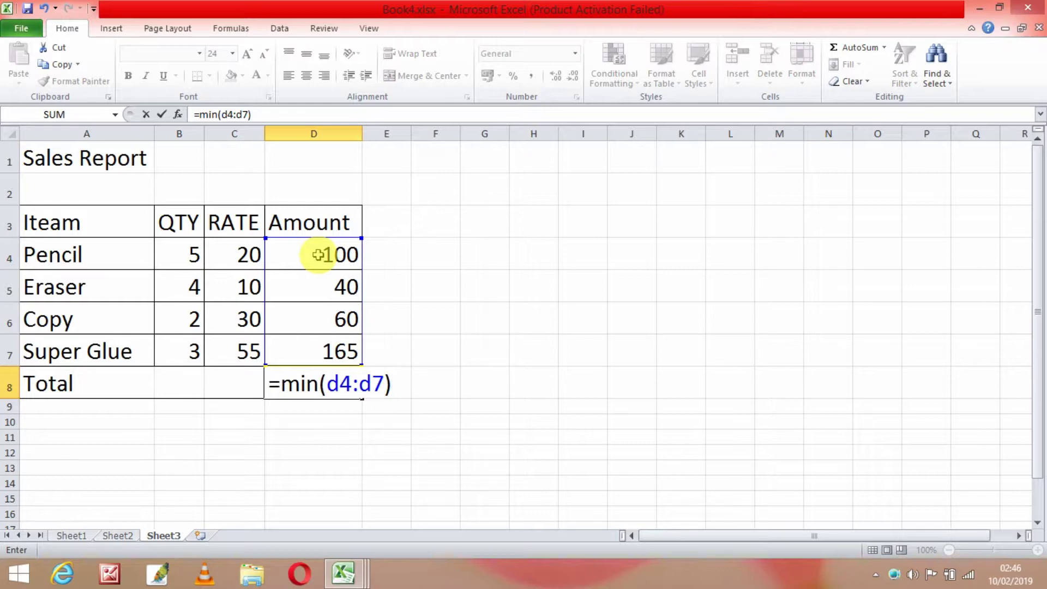
key("Return")
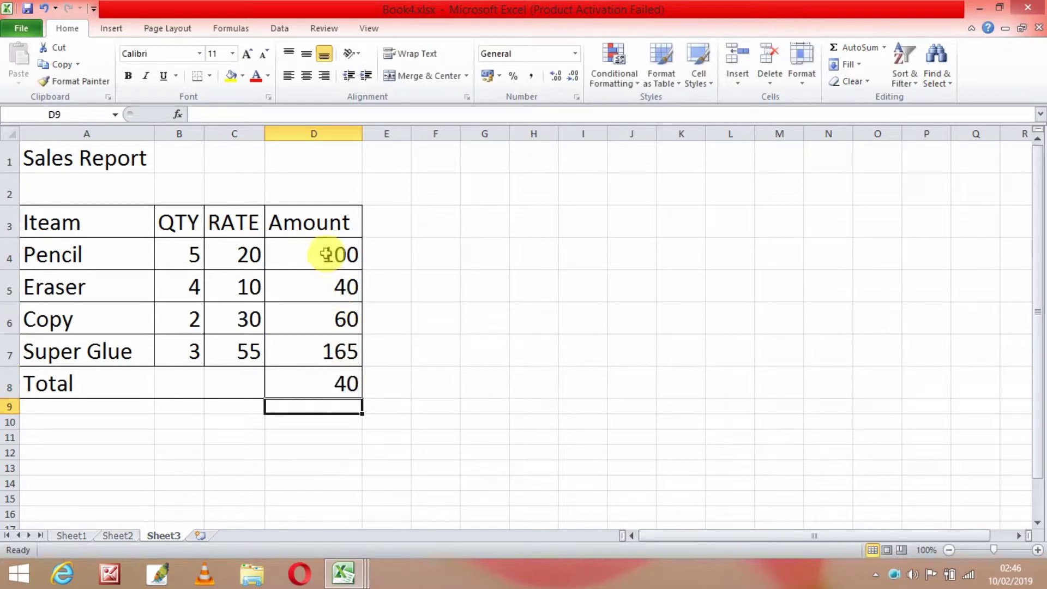
left_click(325, 253)
key("Down")
key("Down")
key("Down")
key("Down")
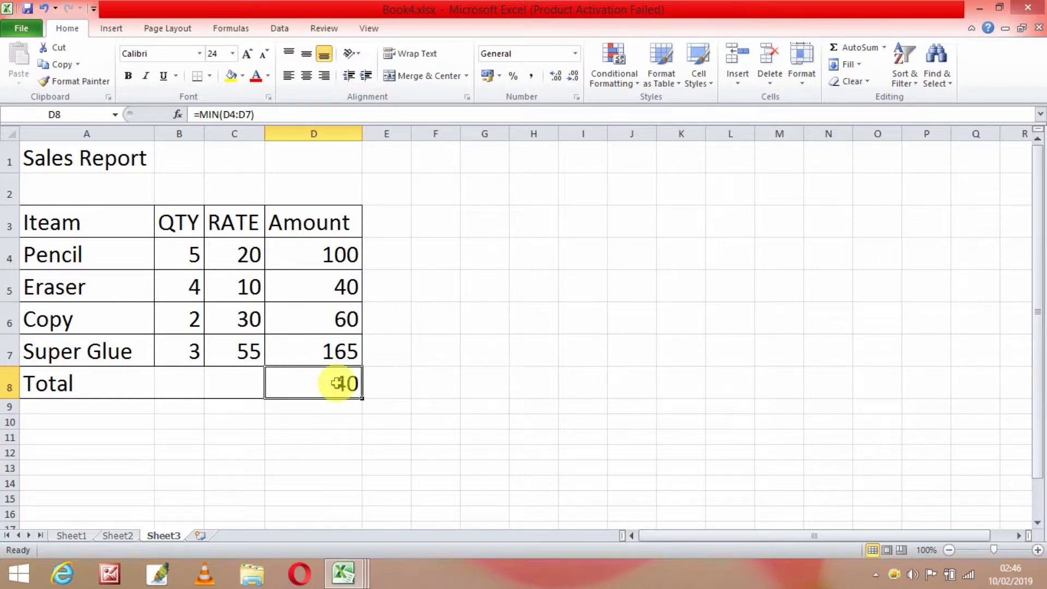
- Enter =MAX(D4:D7) in D8 to get 165, comparing it with D4's =B4*C4 formula
type("=")
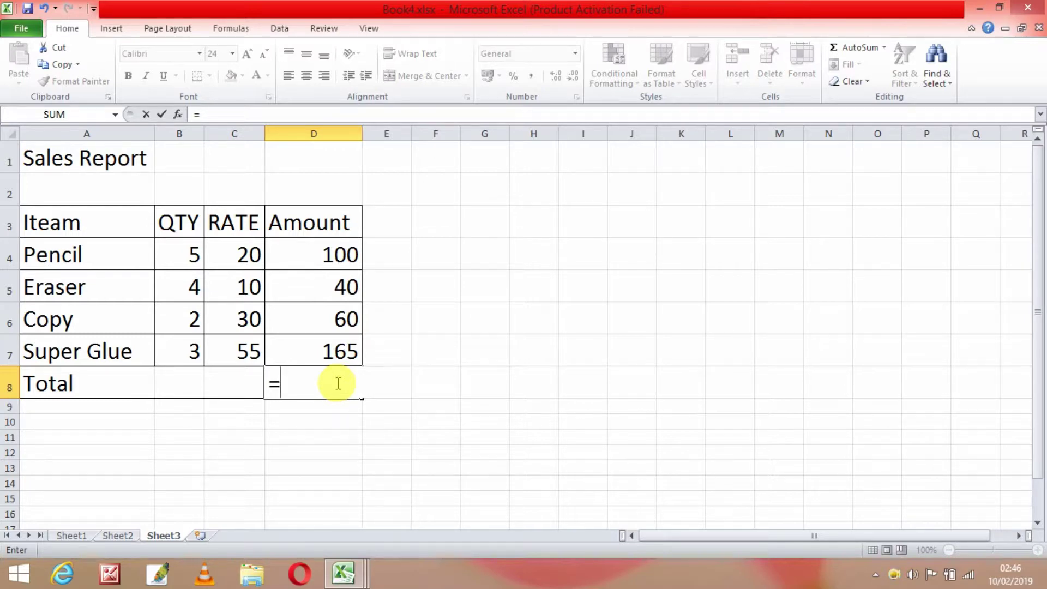
type("ma")
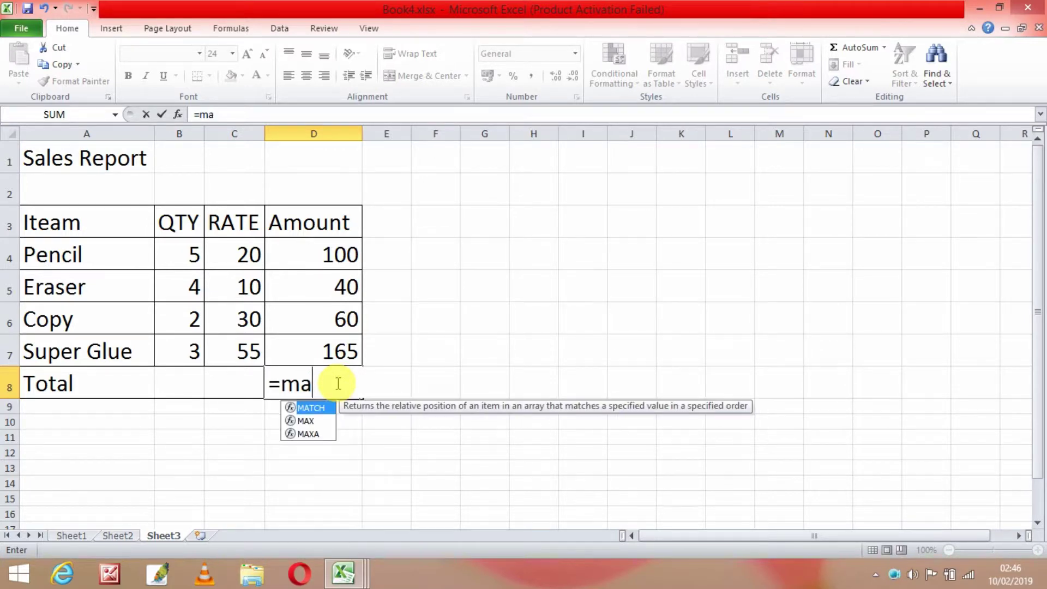
type("x(")
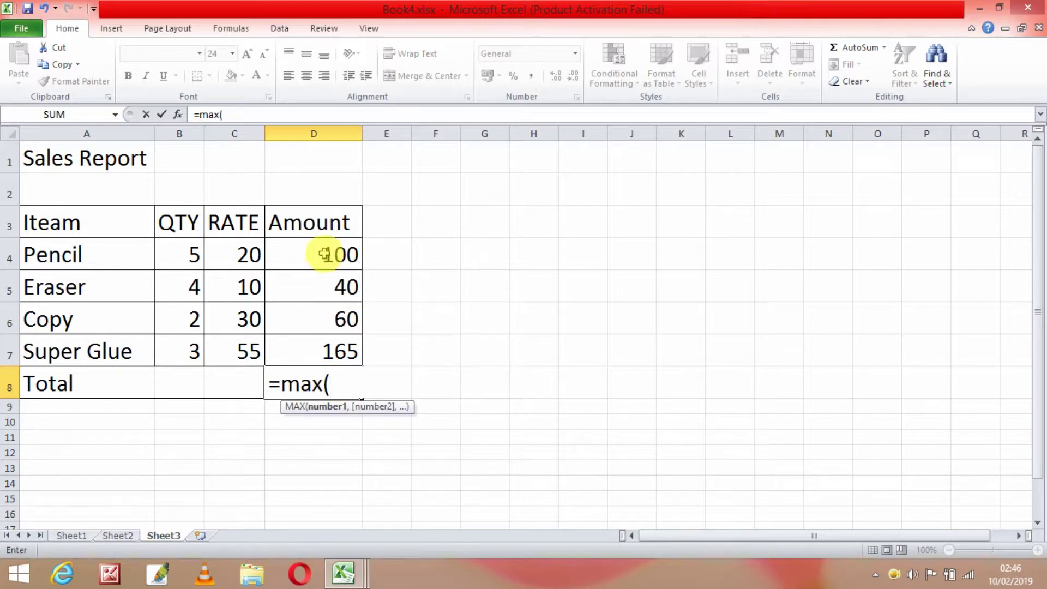
type("d4:")
type("d7")
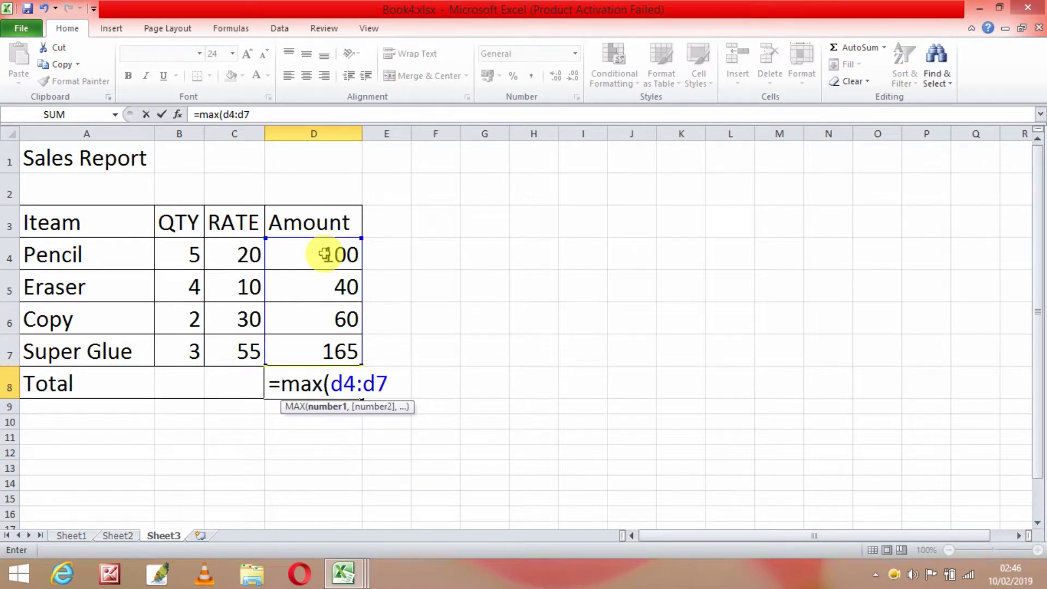
type(")")
key("Return")
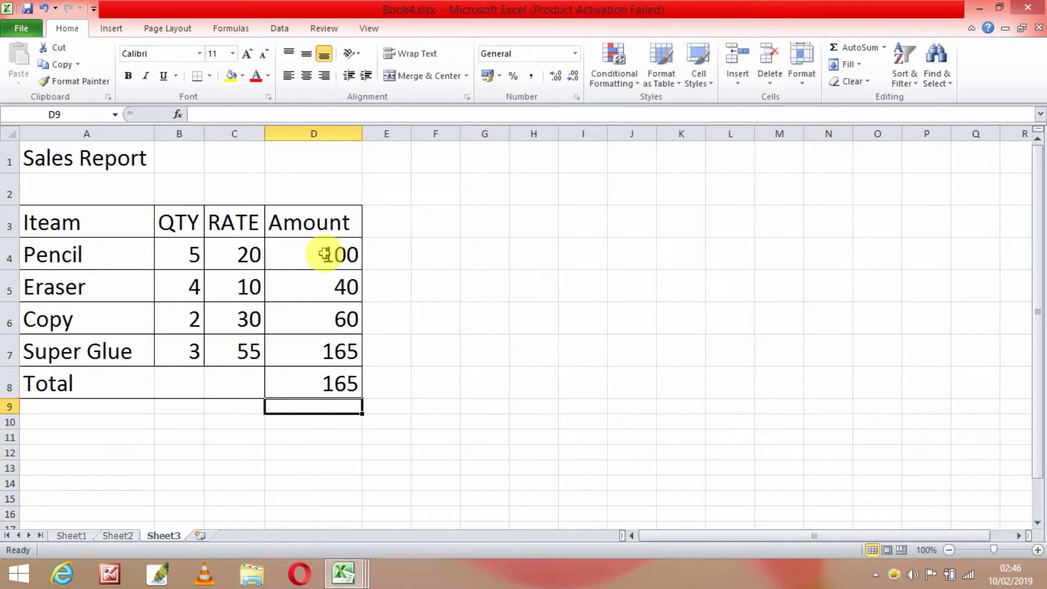
left_click(305, 385)
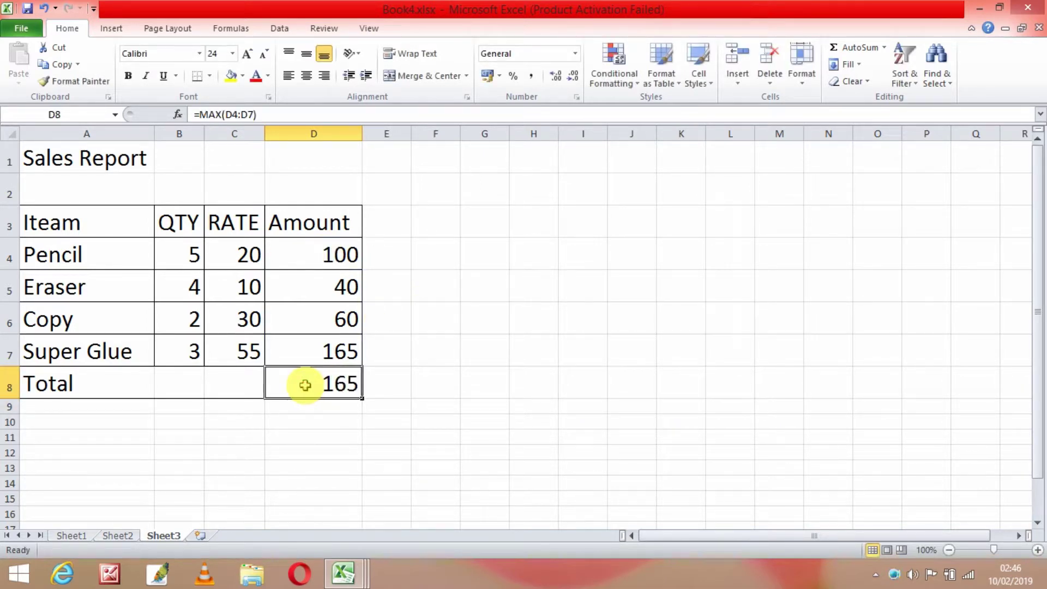
left_click(339, 252)
left_click(331, 384)
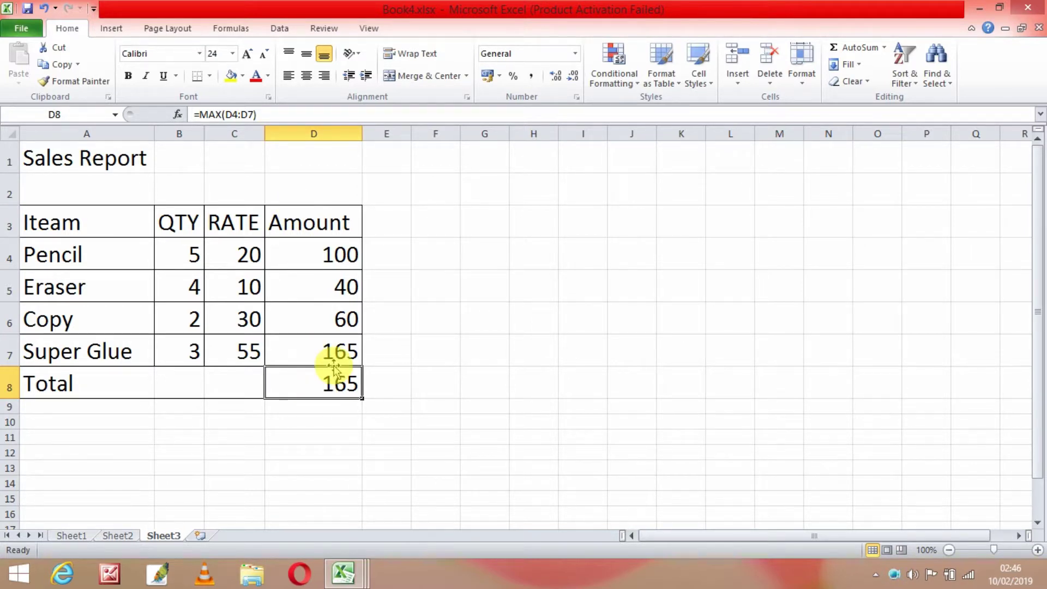
- Replace D8's MAX formula with =AVERAGE(D4:D7) in the formula bar, giving 91.25
left_click(283, 117)
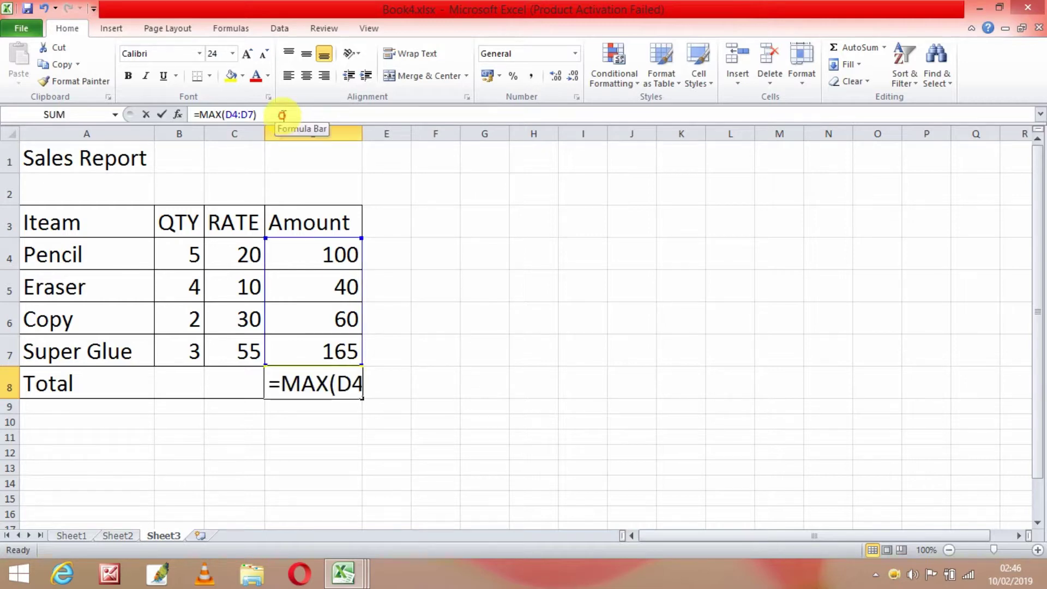
key("BackSpace")
key("BackSpace")
key("BackSpace")
key("BackSpace")
key("BackSpace")
key("BackSpace")
key("BackSpace")
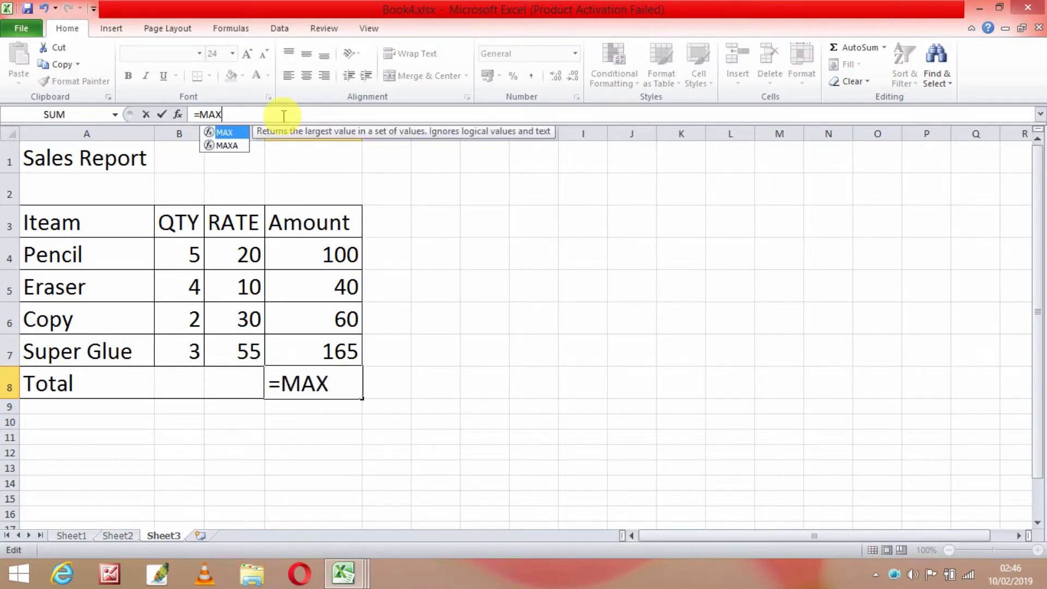
key("BackSpace")
key("BackSpace")
key("BackSpace")
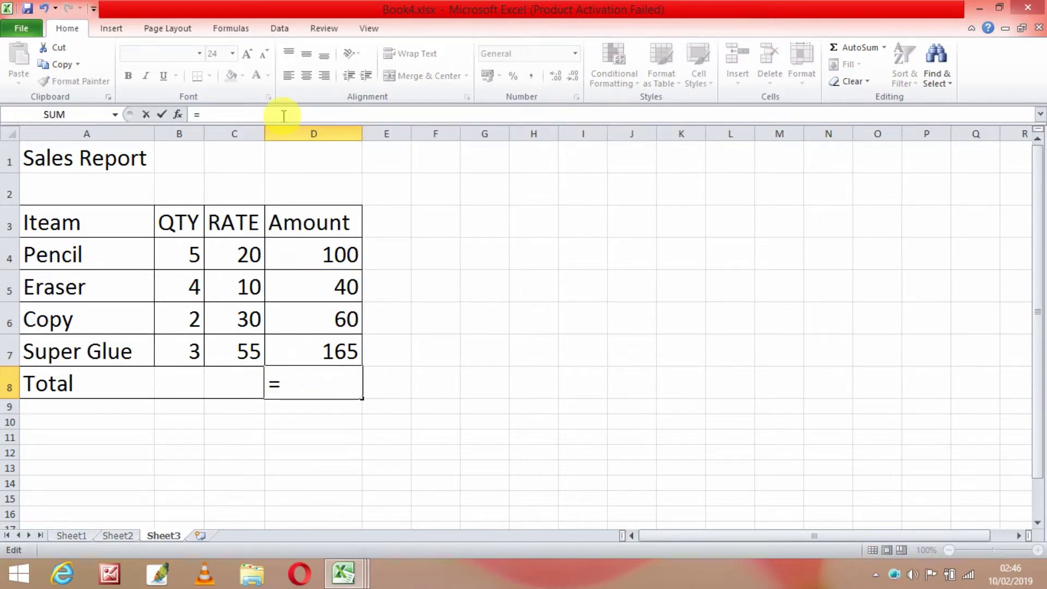
type("average")
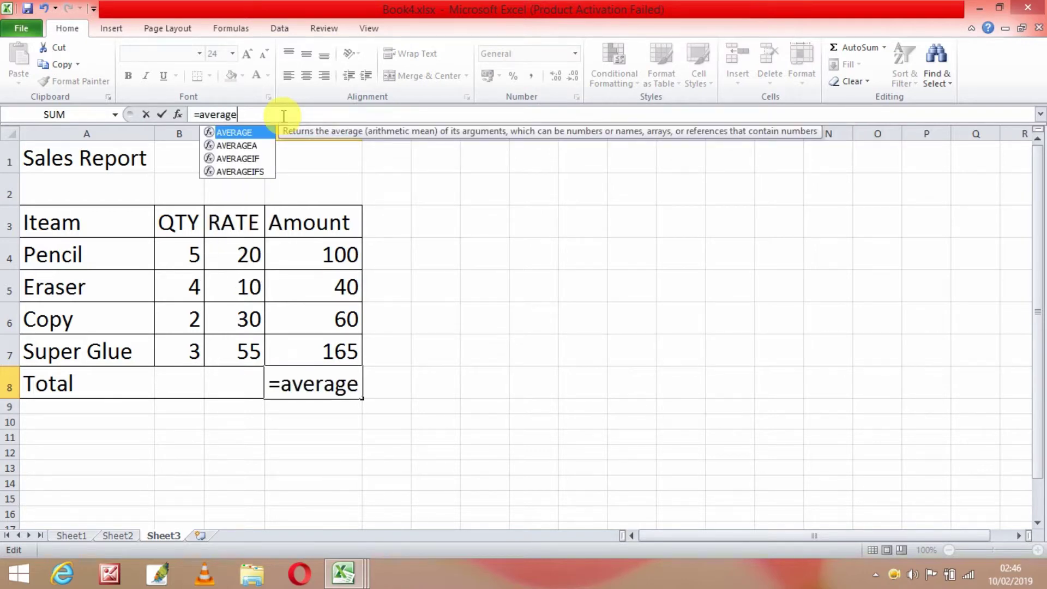
type("(")
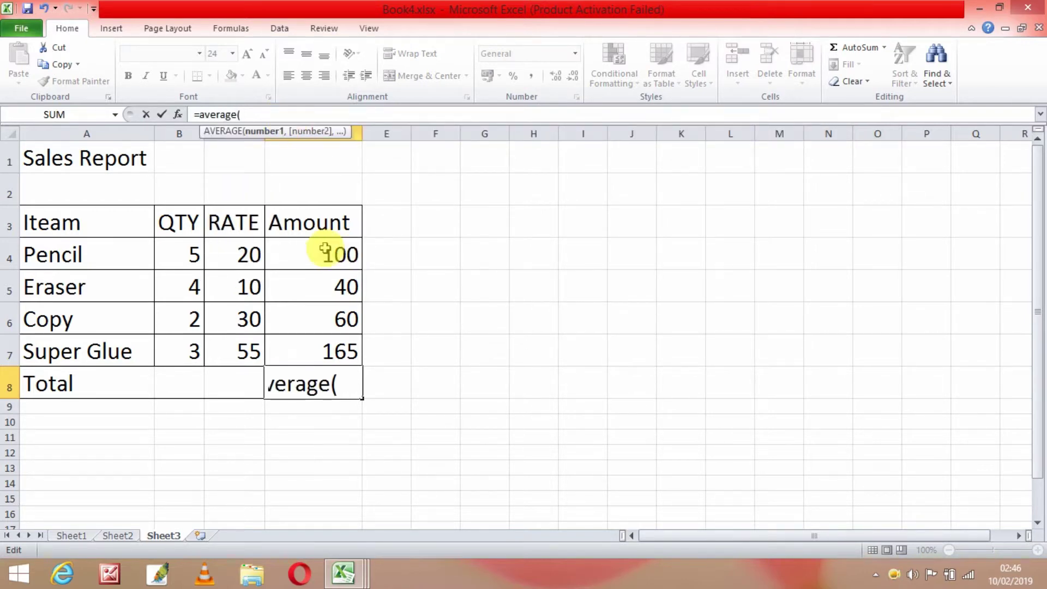
type("d4")
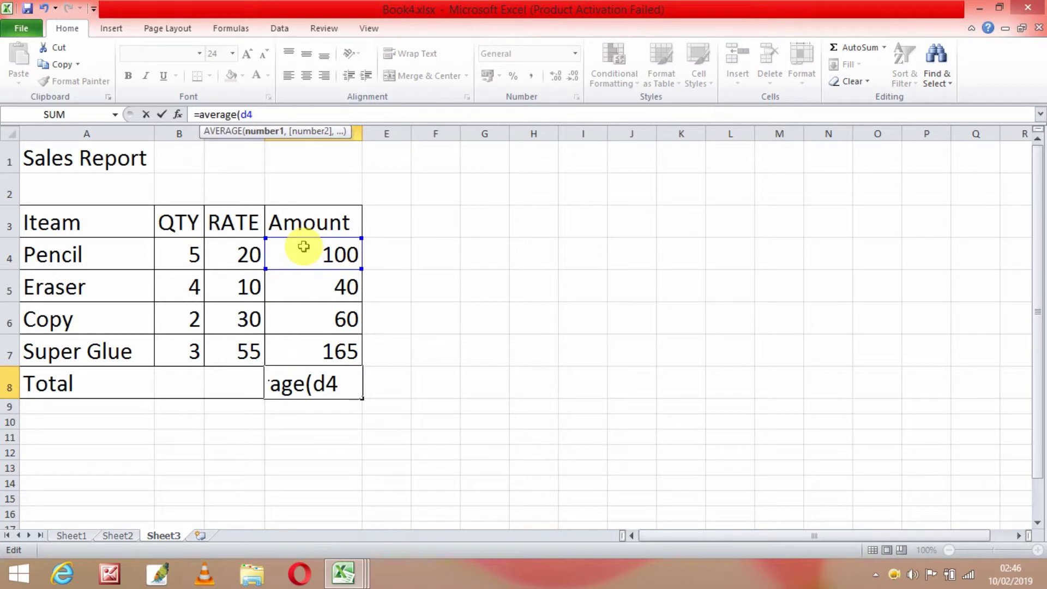
type(":d")
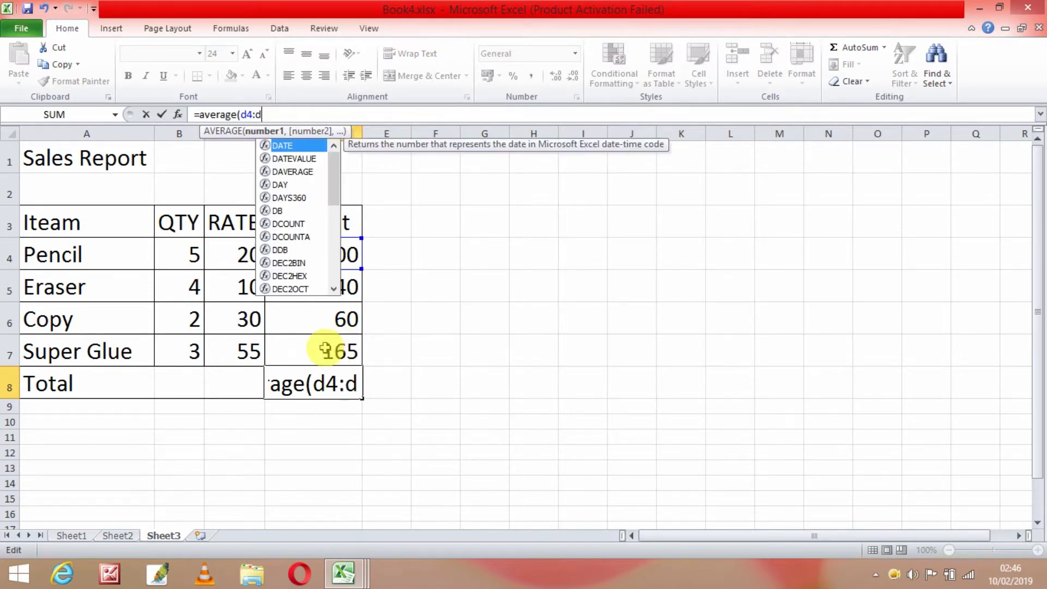
type("7)")
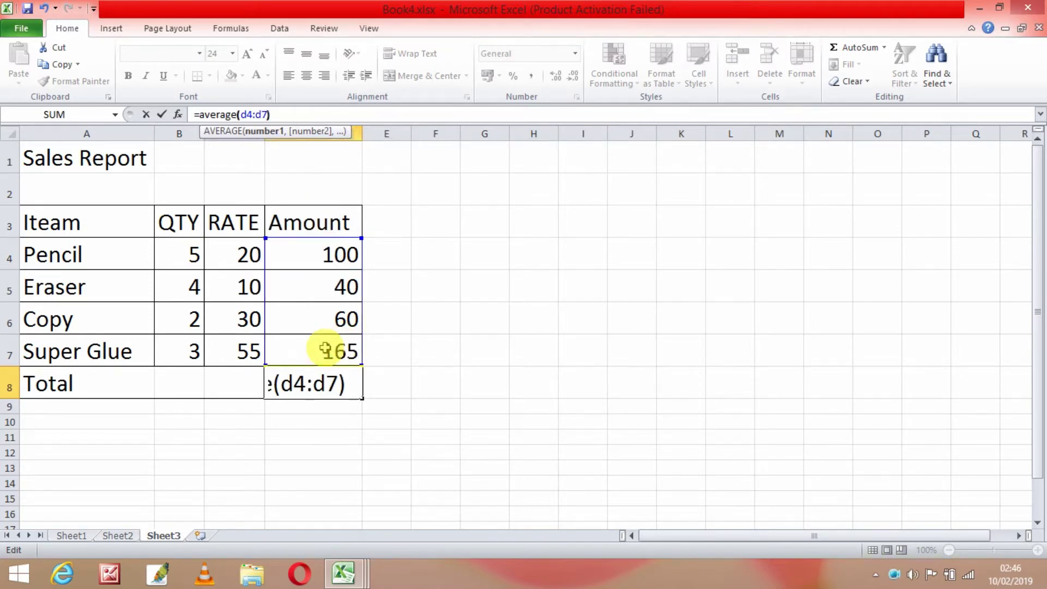
key("Return")
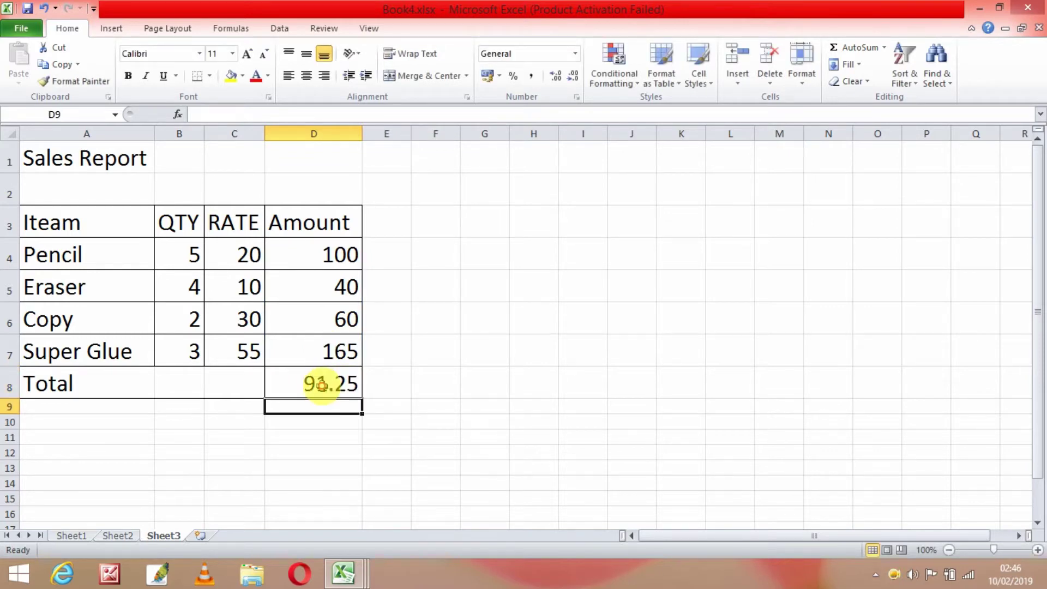
left_click(321, 384)
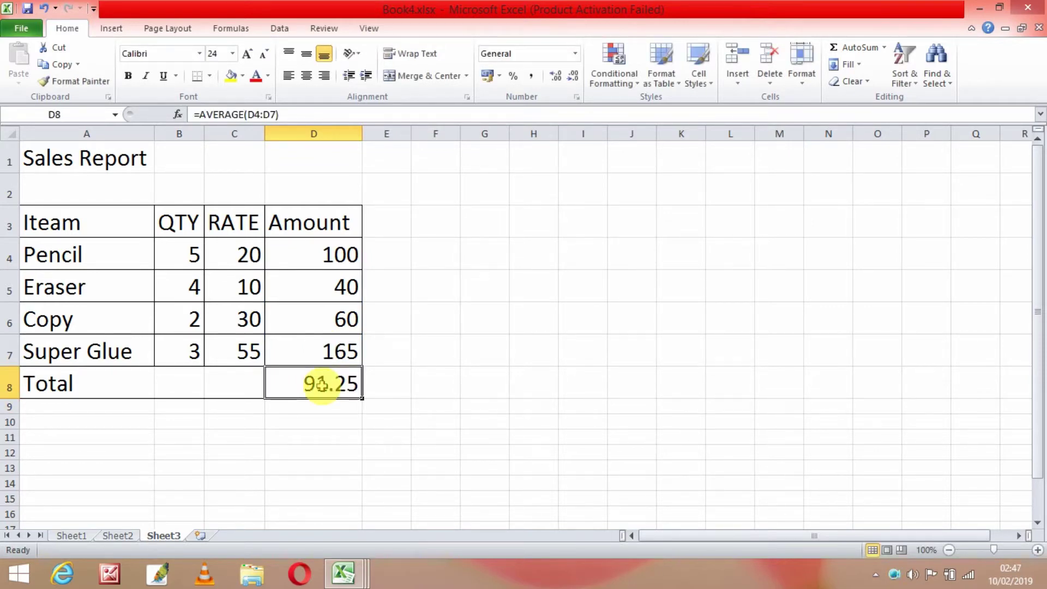
- Build =PRODUCT(D4:D7) in D8 by picking cells D4 and D7, yielding 39600000
key("Delete")
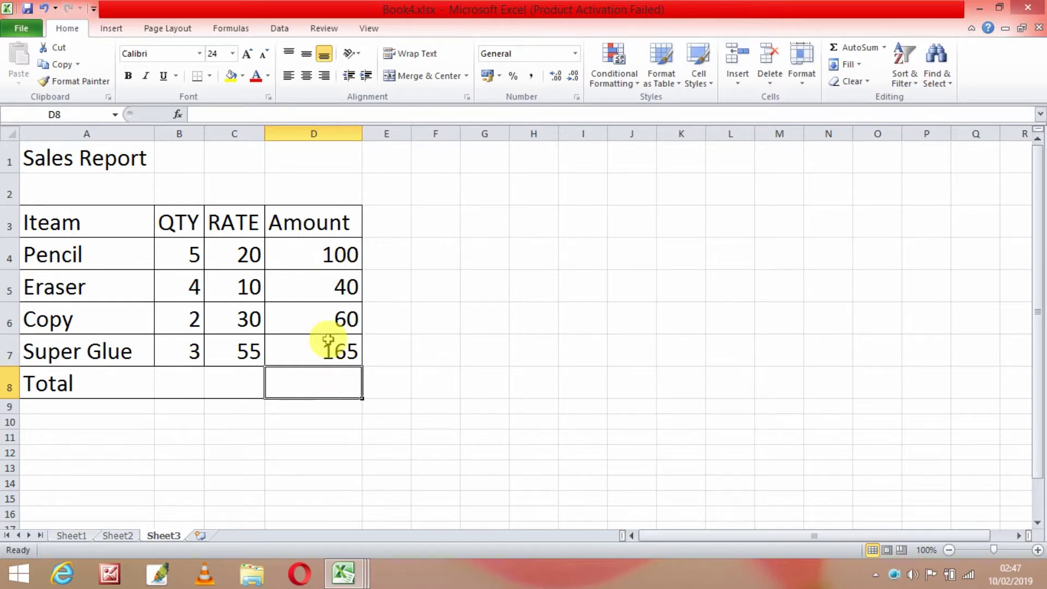
left_click(246, 115)
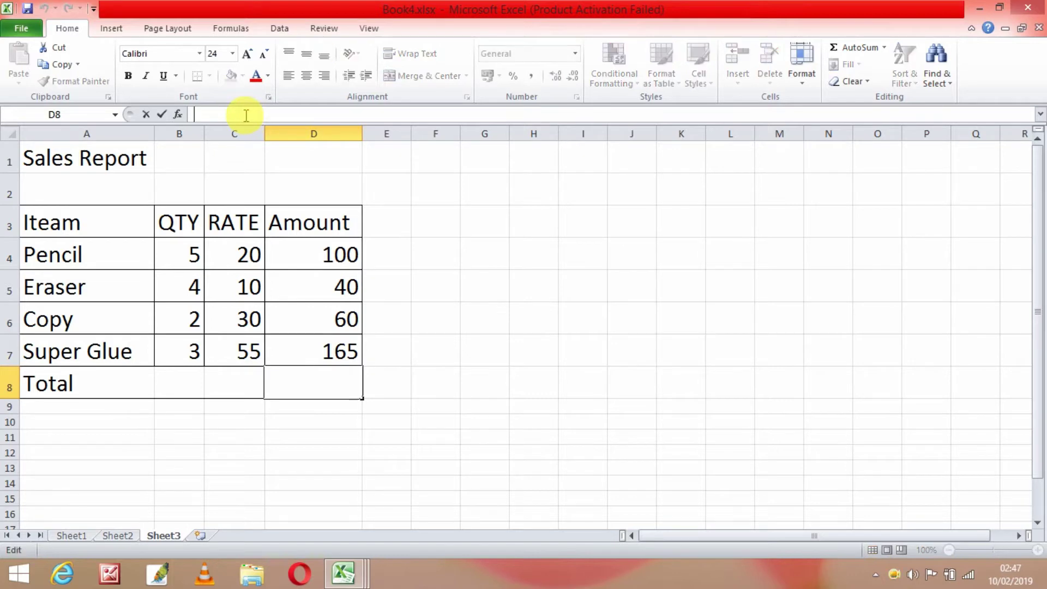
type("=")
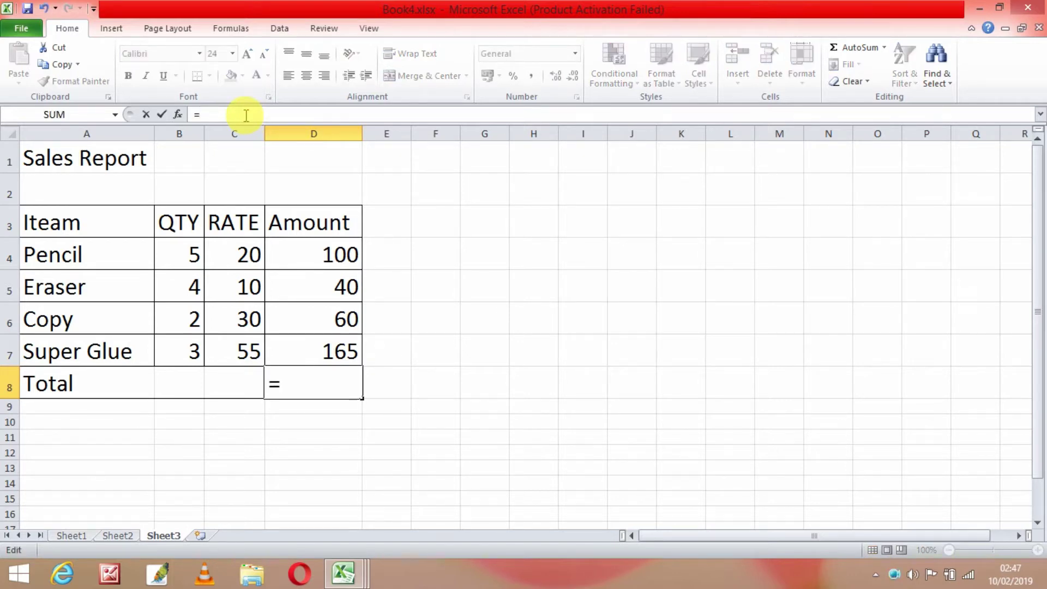
type("product")
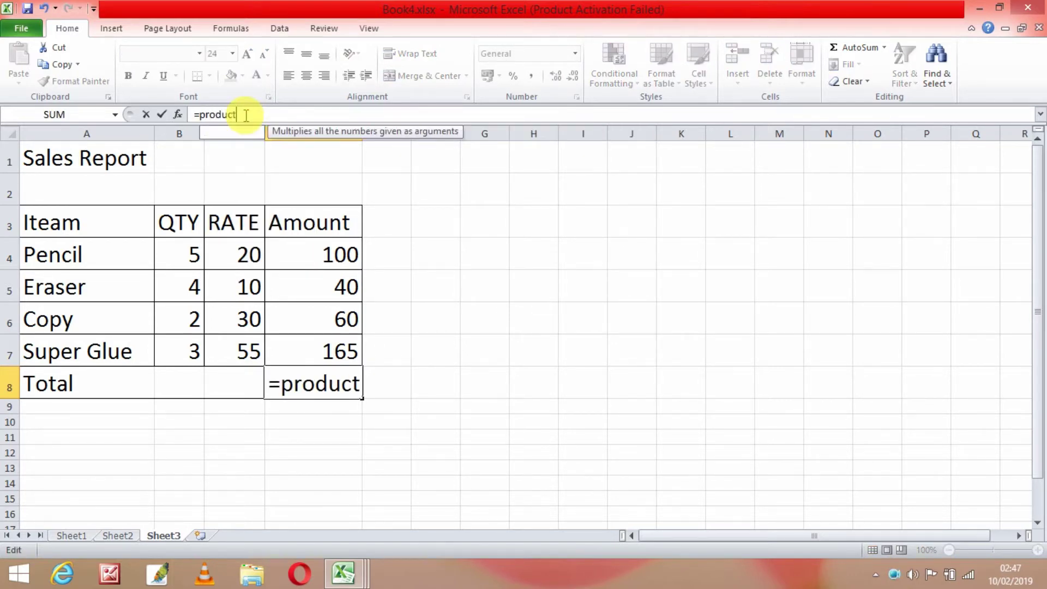
type("(")
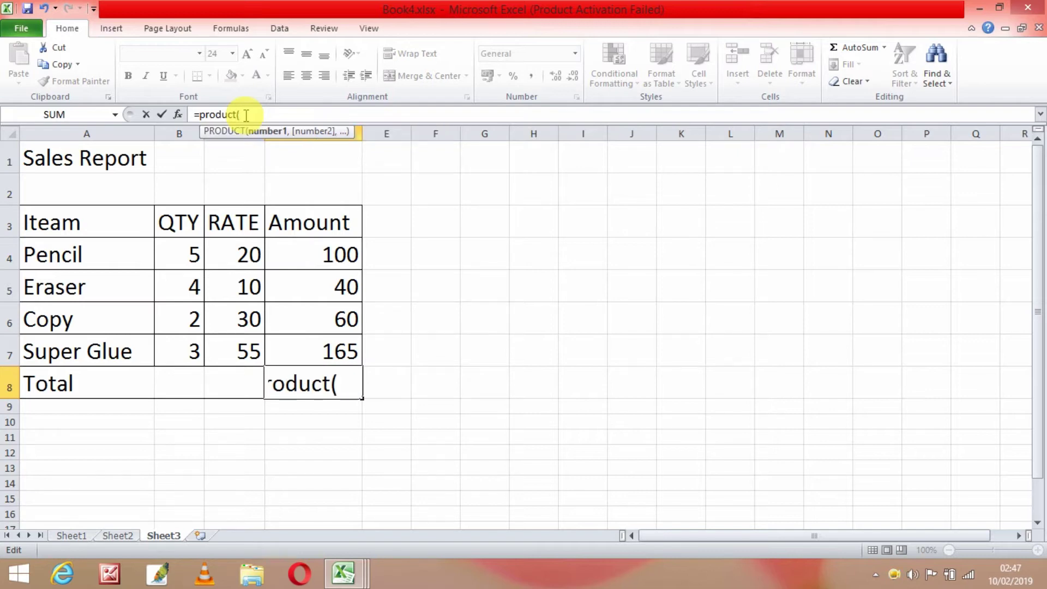
left_click(319, 256)
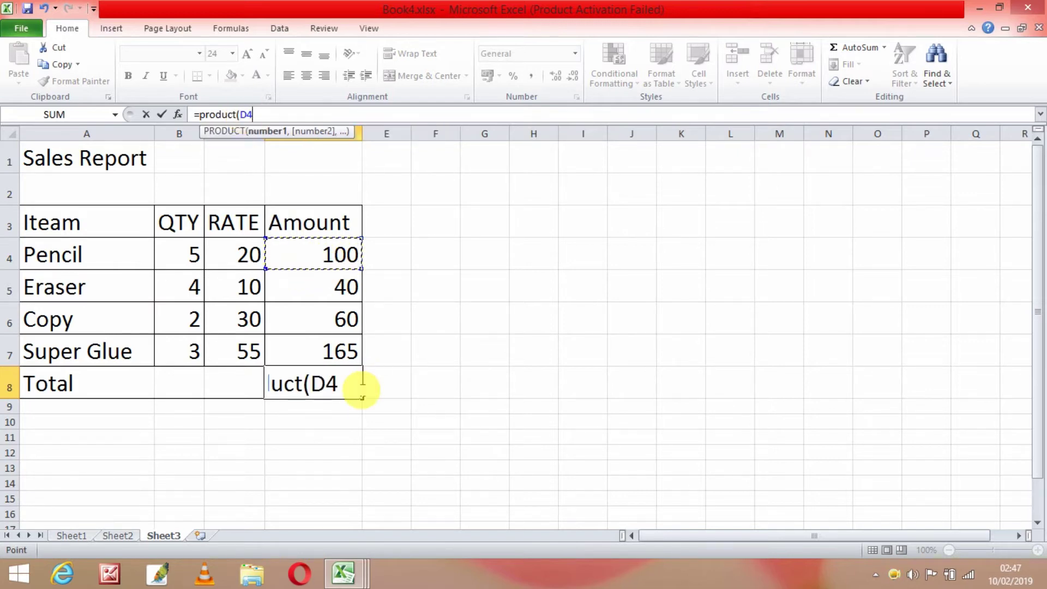
left_click(345, 380)
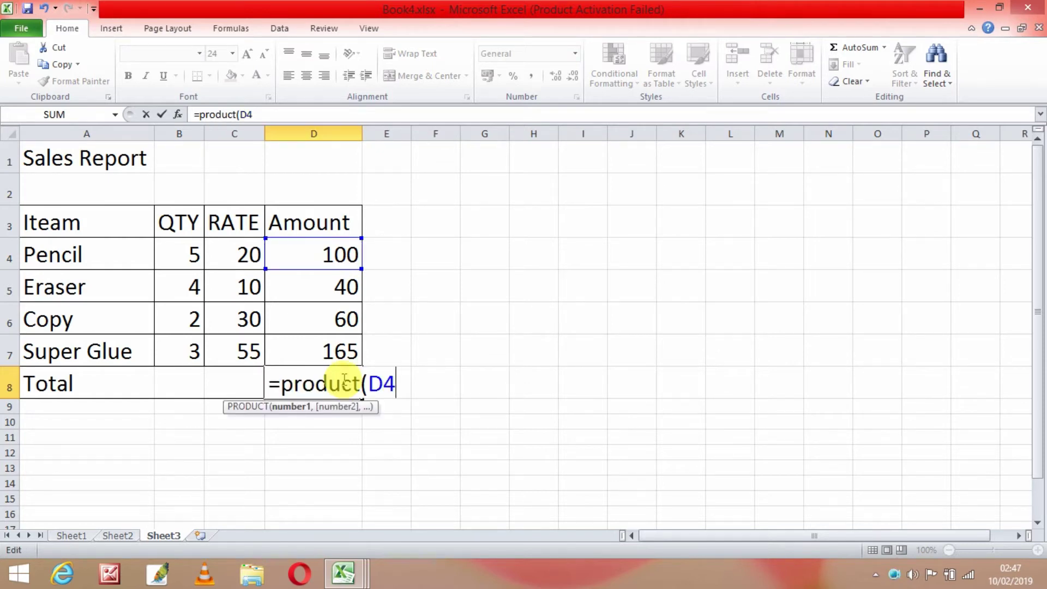
type(":")
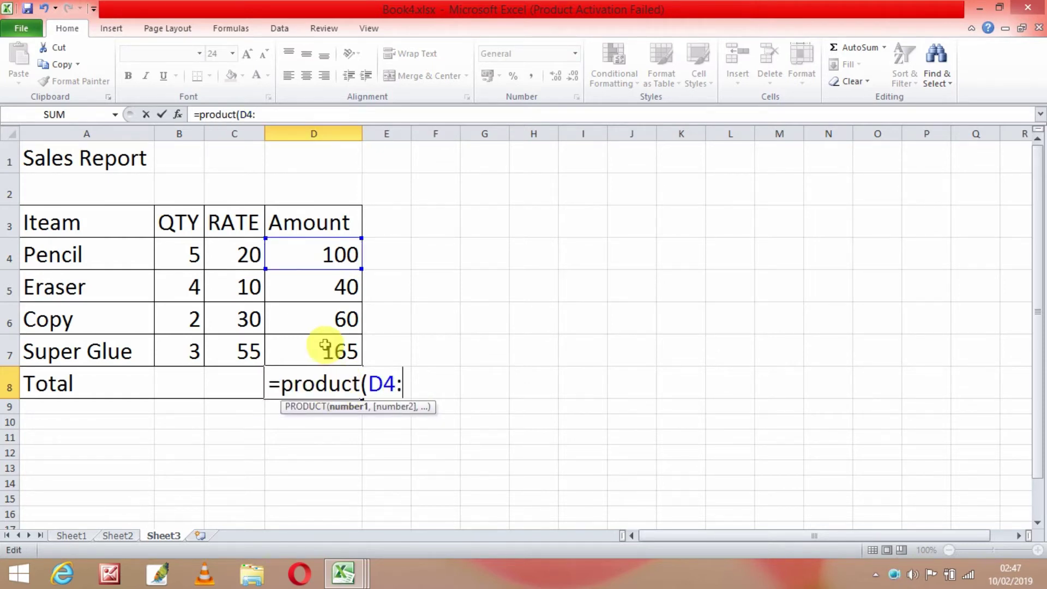
left_click(325, 346)
type(")")
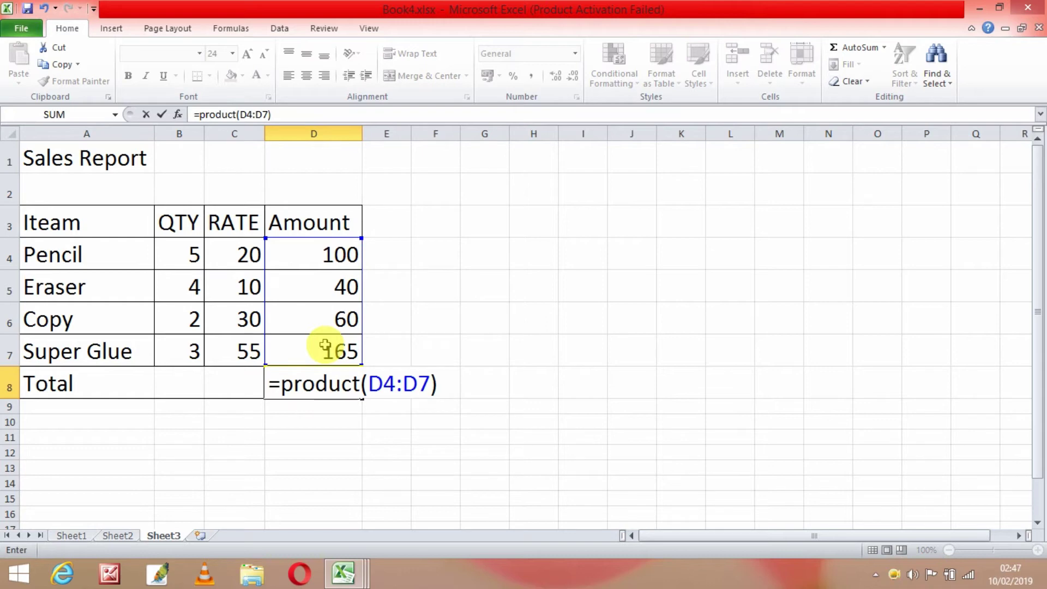
key("Return")
- Narrow column D until D8 shows 4E+07, then widen it to display 39600000 in full
left_click(320, 384)
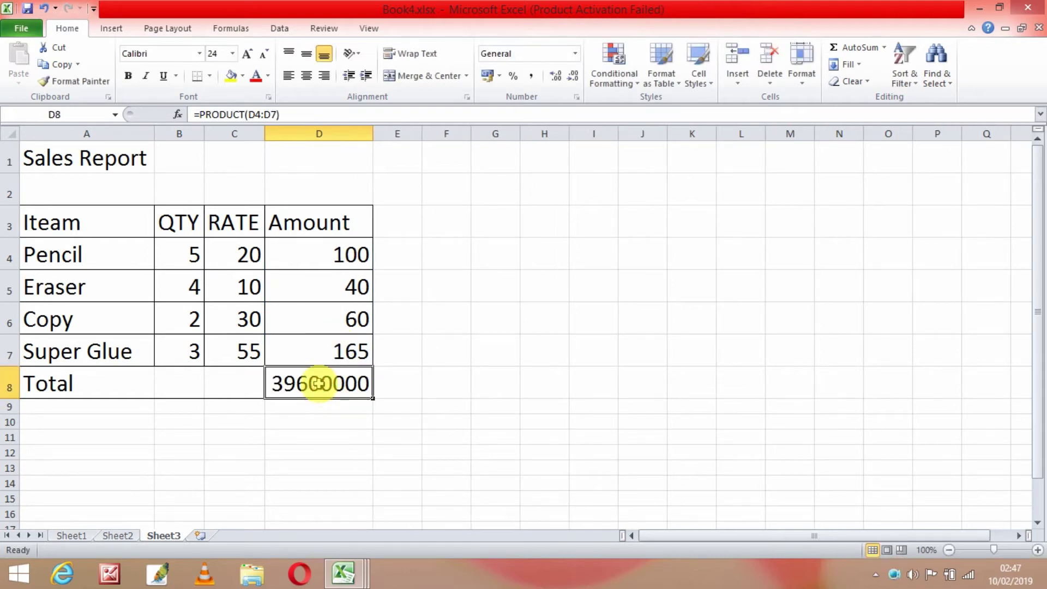
left_click_drag(373, 133, 339, 133)
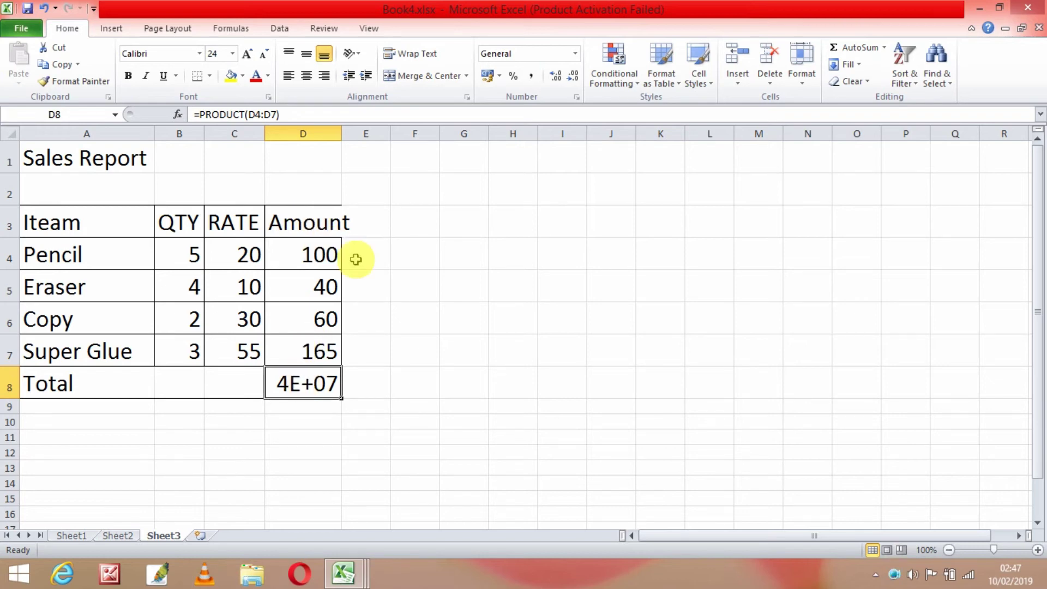
left_click_drag(343, 134, 377, 135)
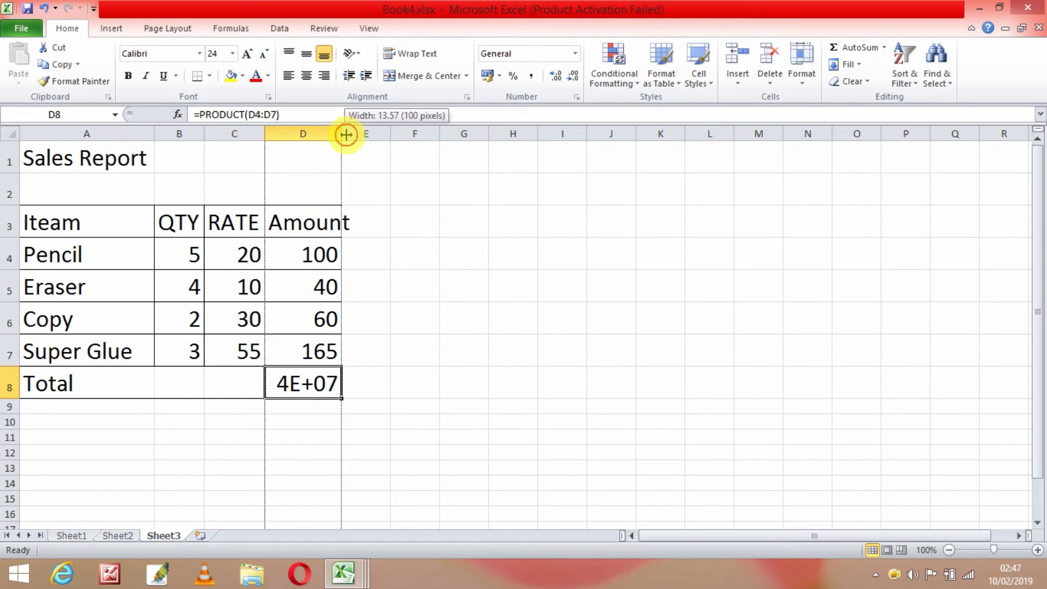